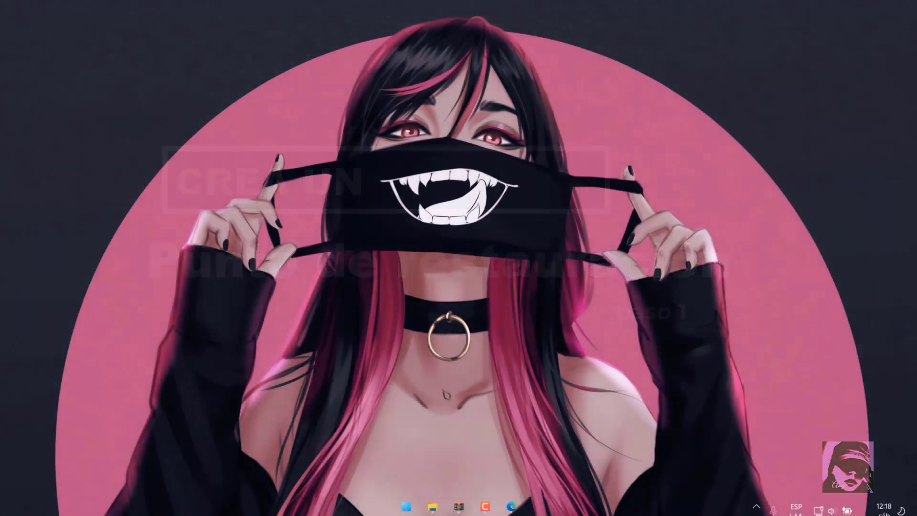
Search Windows for "punto" and open the restore point creation settings
{"action": "left_click", "coordinate": [407, 504]}
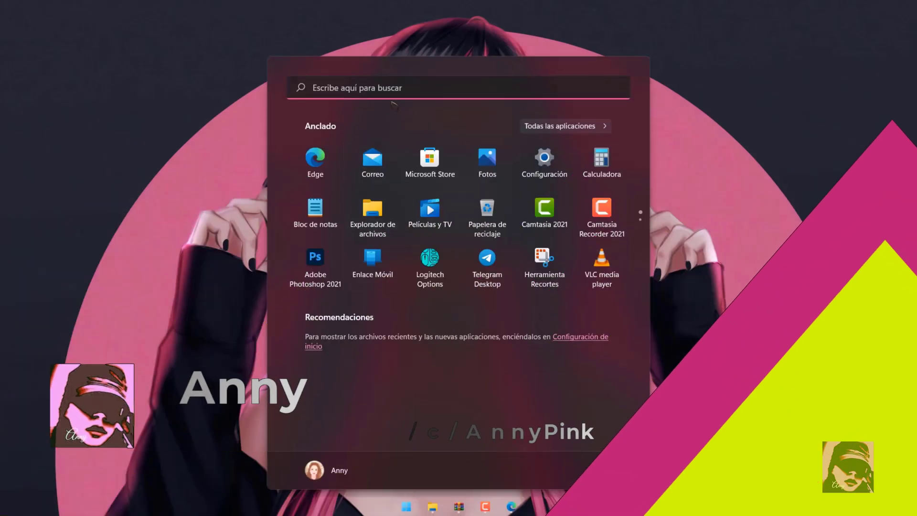
{"action": "left_click", "coordinate": [394, 94]}
{"action": "type", "text": "punto"}
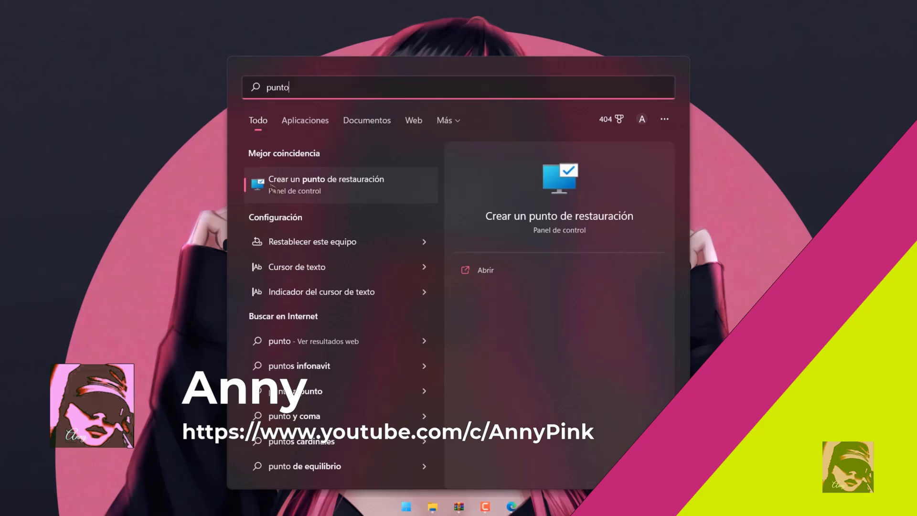
{"action": "left_click", "coordinate": [365, 186]}
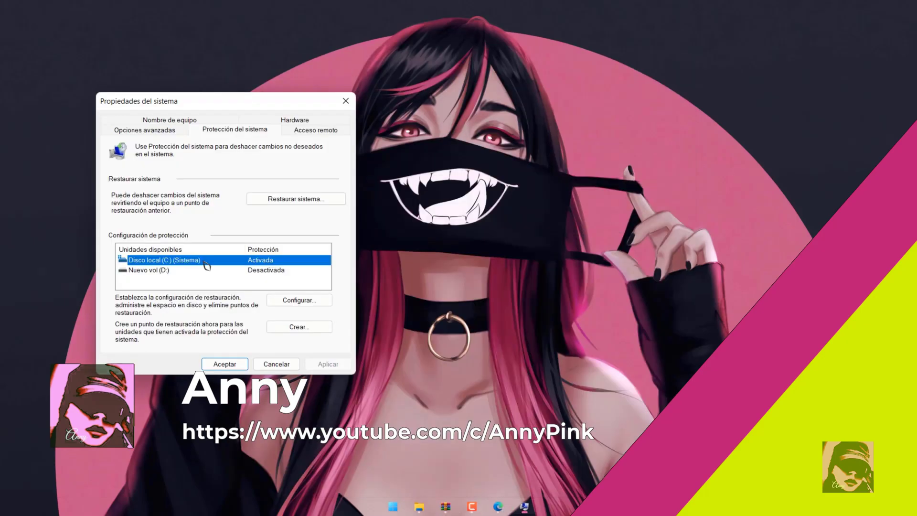
Create a system restore point described as "GRACIAS por suscribirte!!" and close the system properties
{"action": "left_click", "coordinate": [303, 328]}
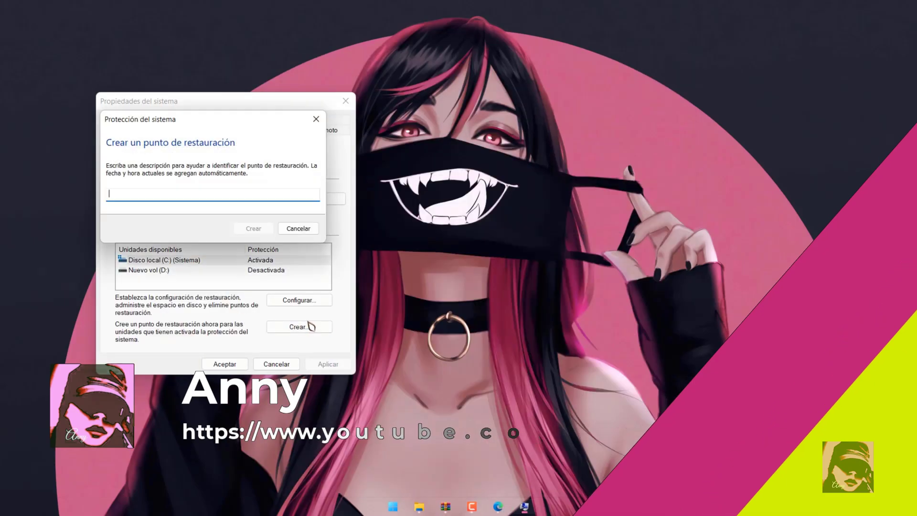
{"action": "type", "text": "GRACIAS por suscribirte!!"}
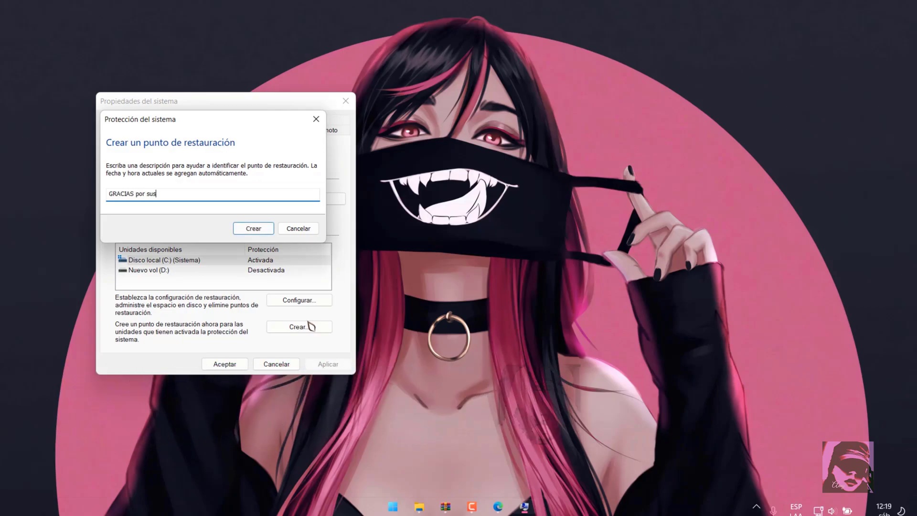
{"action": "left_click", "coordinate": [256, 229]}
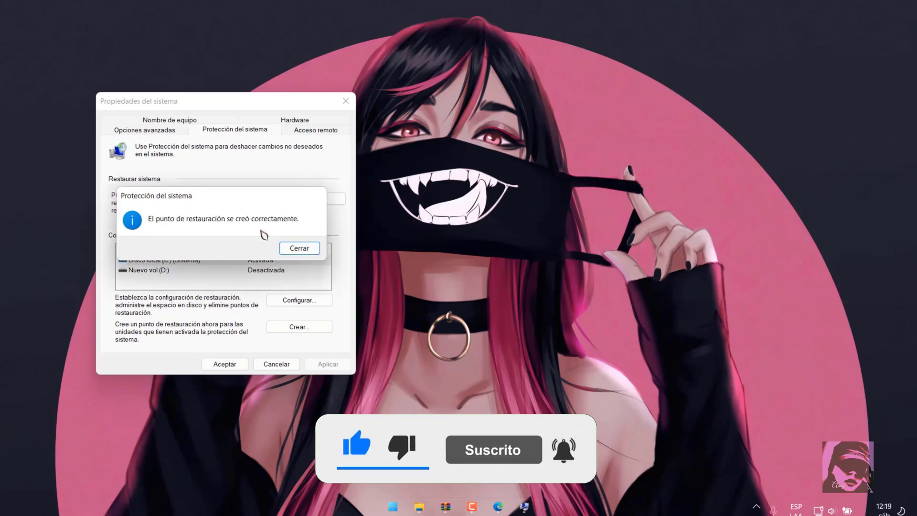
{"action": "left_click", "coordinate": [295, 248]}
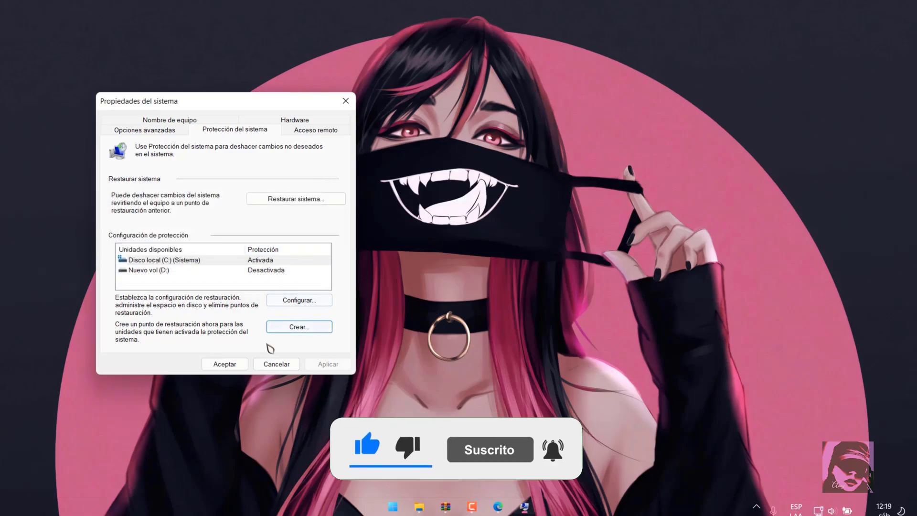
{"action": "left_click", "coordinate": [231, 363]}
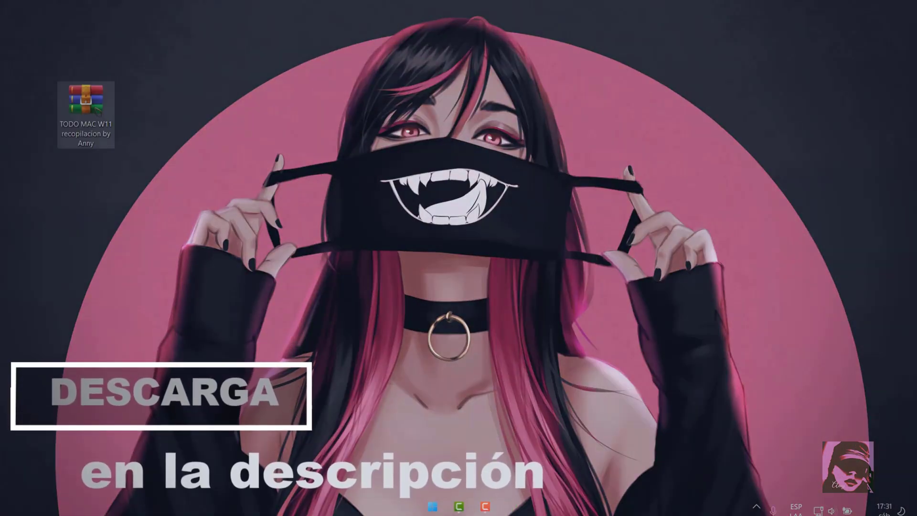
Open the TODO MAC W11 archive and move ThemeTool from the desktop to the root of drive C:, granting administrator permission
{"action": "double_click", "coordinate": [91, 103]}
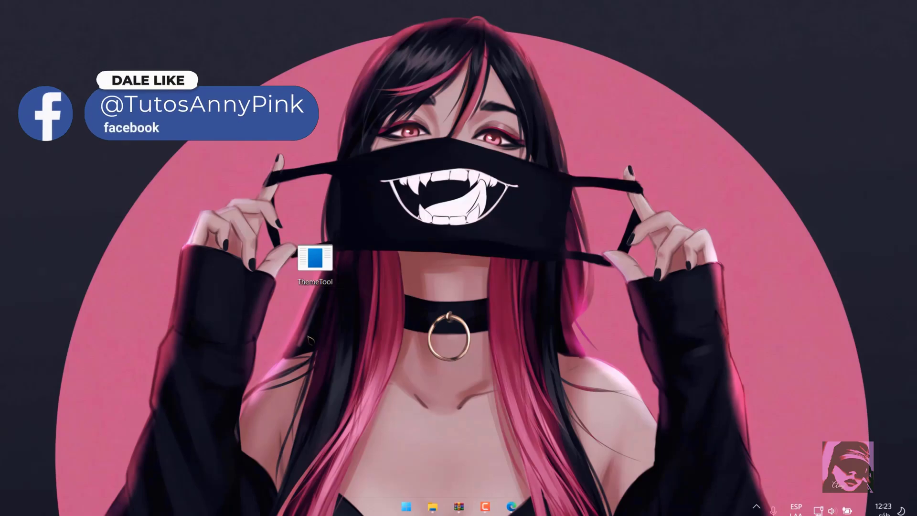
{"action": "key", "text": "super+e"}
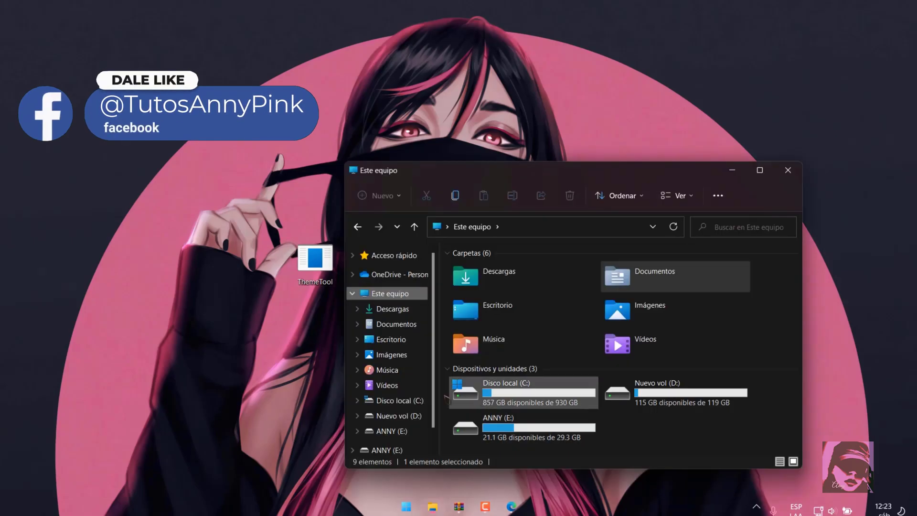
{"action": "double_click", "coordinate": [499, 396]}
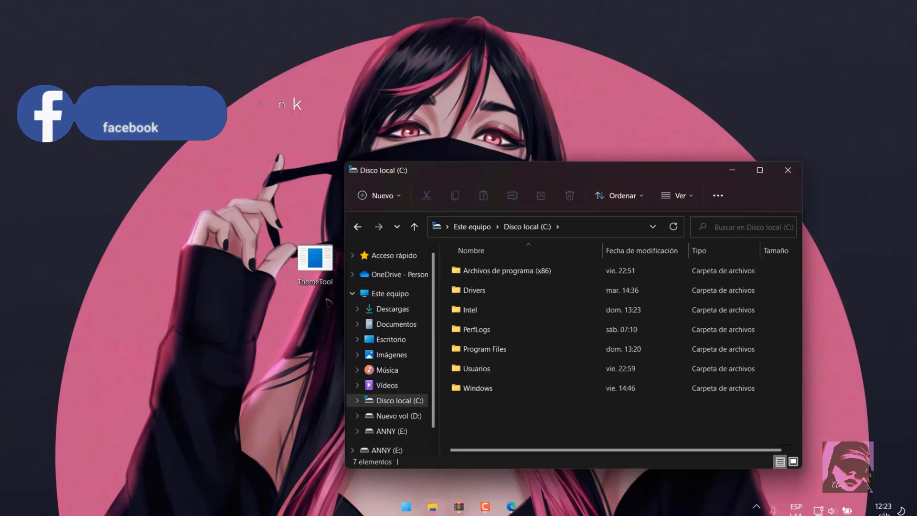
{"action": "left_click_drag", "start_coordinate": [321, 274], "coordinate": [500, 430]}
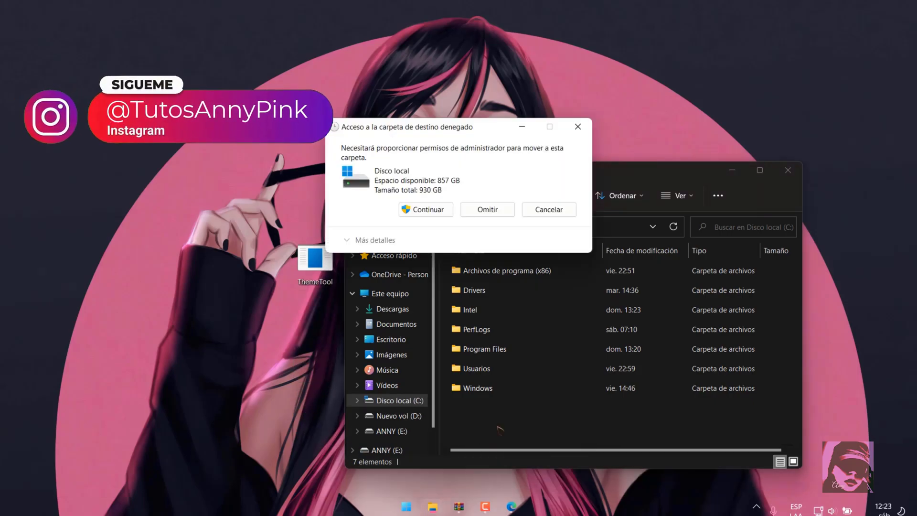
{"action": "left_click", "coordinate": [432, 212]}
{"action": "left_click_drag", "start_coordinate": [544, 177], "coordinate": [409, 171]}
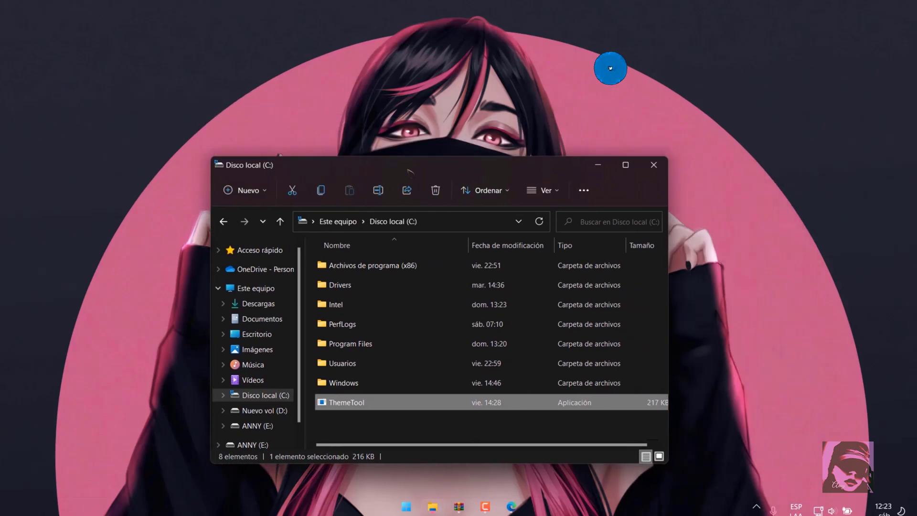
Run ThemeTool as administrator, accept its license, and install the patcher with Hook SystemSettings, Hook LogonUI and Rename DefaultColors enabled
{"action": "right_click", "coordinate": [396, 407]}
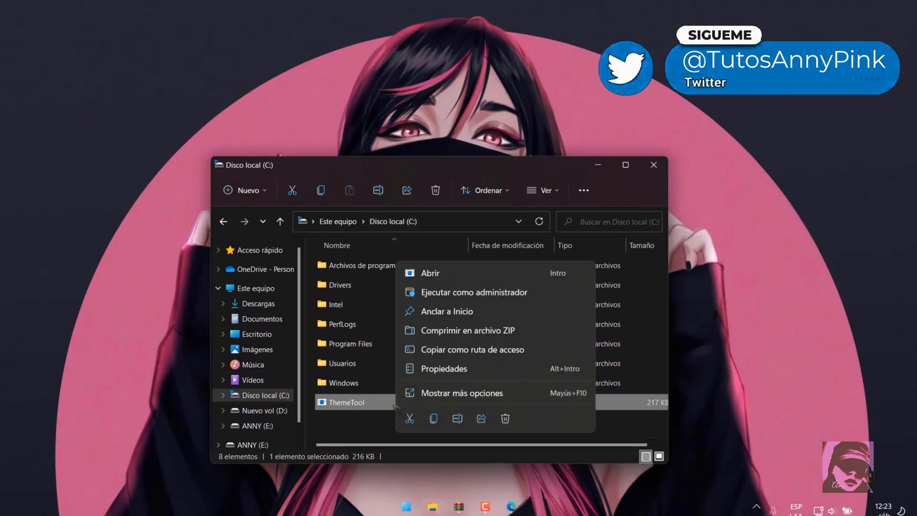
{"action": "left_click", "coordinate": [543, 293]}
{"action": "left_click", "coordinate": [470, 297]}
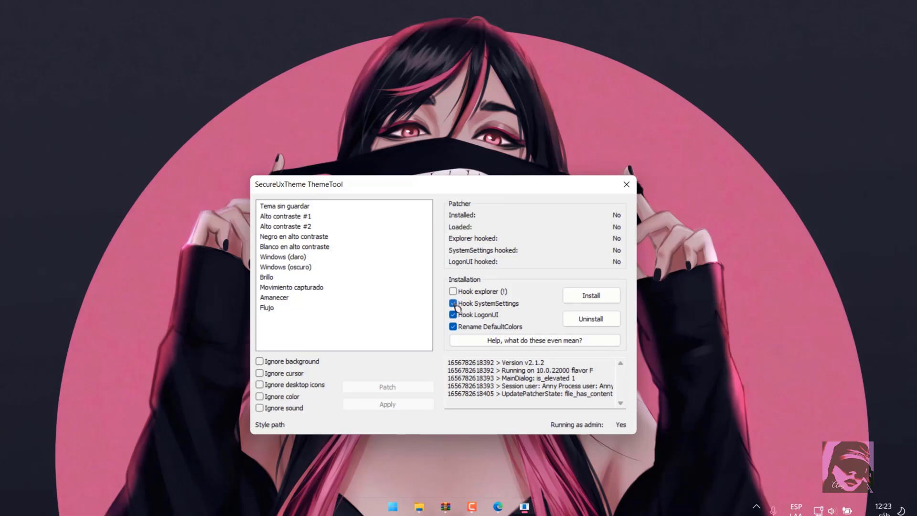
{"action": "left_click", "coordinate": [591, 297]}
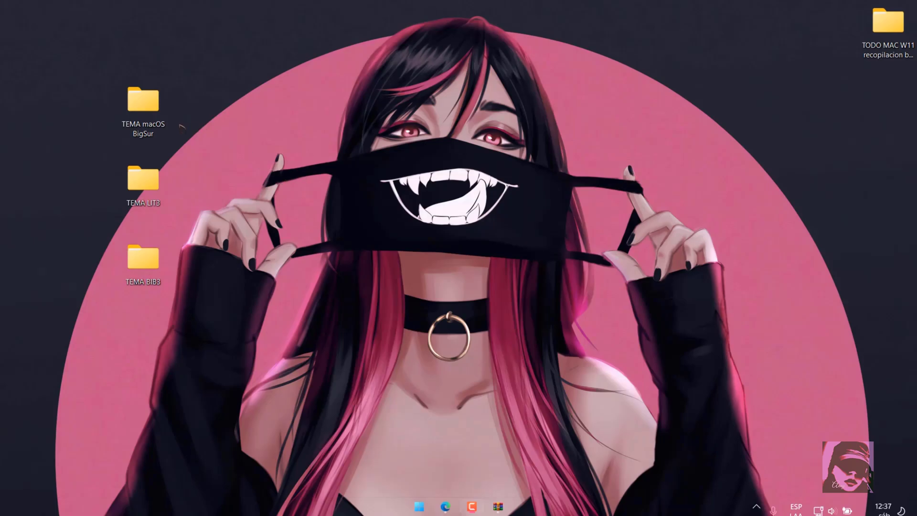
Open the C:\Windows\Resources\Themes folder in File Explorer
{"action": "key", "text": "super+e"}
{"action": "left_click", "coordinate": [367, 392]}
{"action": "double_click", "coordinate": [380, 394]}
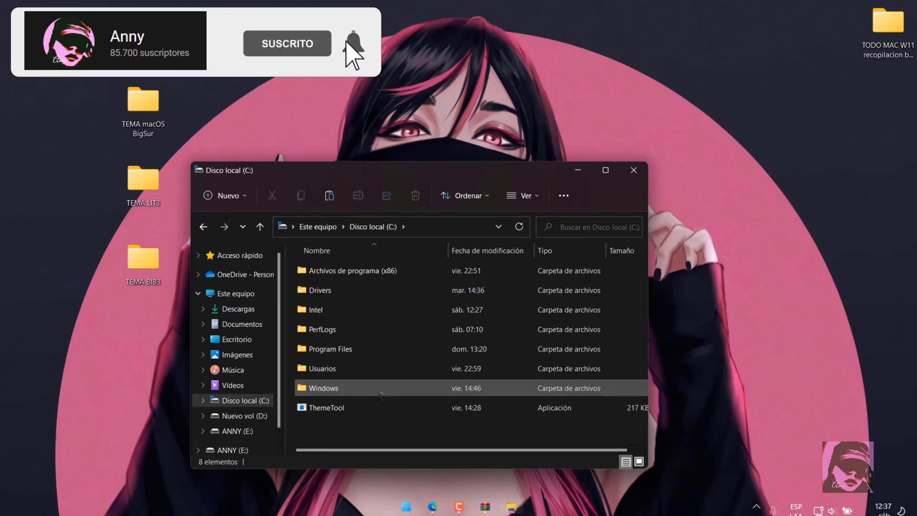
{"action": "double_click", "coordinate": [380, 388]}
{"action": "key", "text": "r"}
{"action": "double_click", "coordinate": [355, 308]}
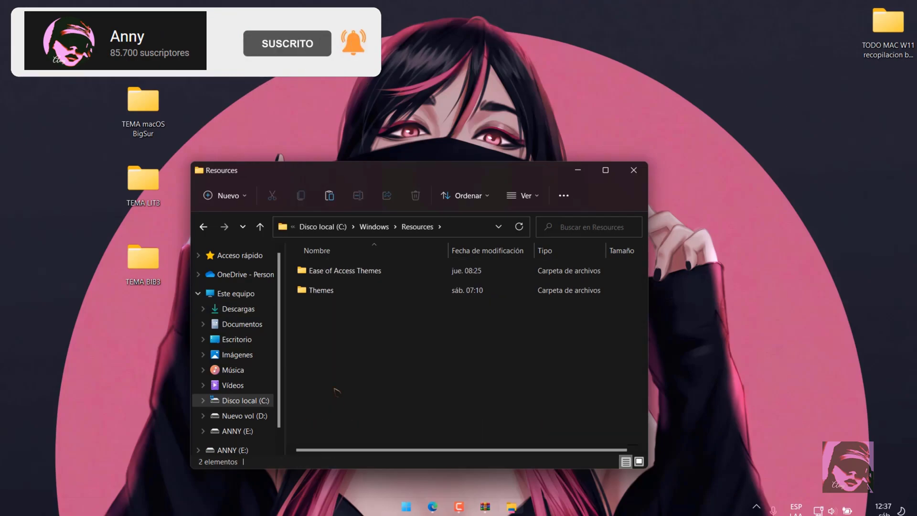
{"action": "double_click", "coordinate": [356, 289]}
Move all Big Sur 2 theme items into the Themes folder with administrator permission, and put the desktop theme folders into the TODO MAC W11 folder
{"action": "double_click", "coordinate": [145, 117]}
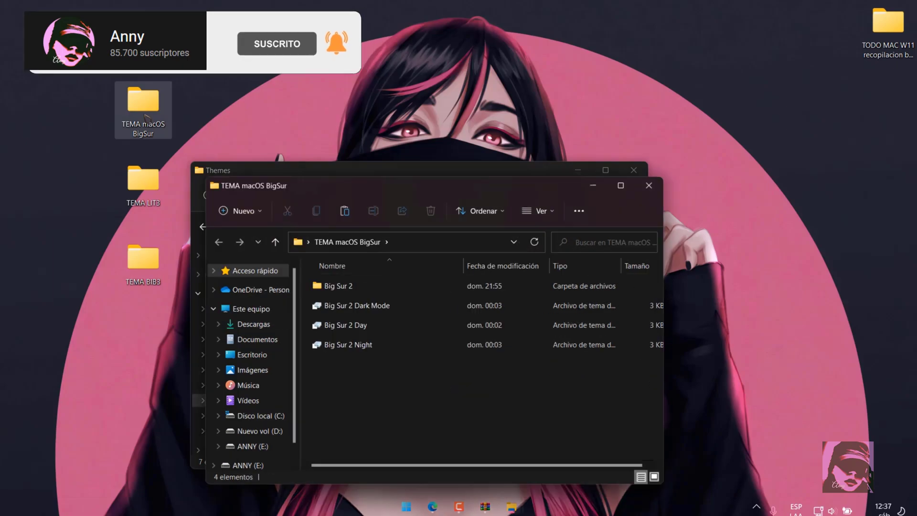
{"action": "left_click_drag", "start_coordinate": [334, 171], "coordinate": [587, 184]}
{"action": "left_click_drag", "start_coordinate": [644, 381], "coordinate": [580, 282]}
{"action": "left_click_drag", "start_coordinate": [588, 326], "coordinate": [395, 426]}
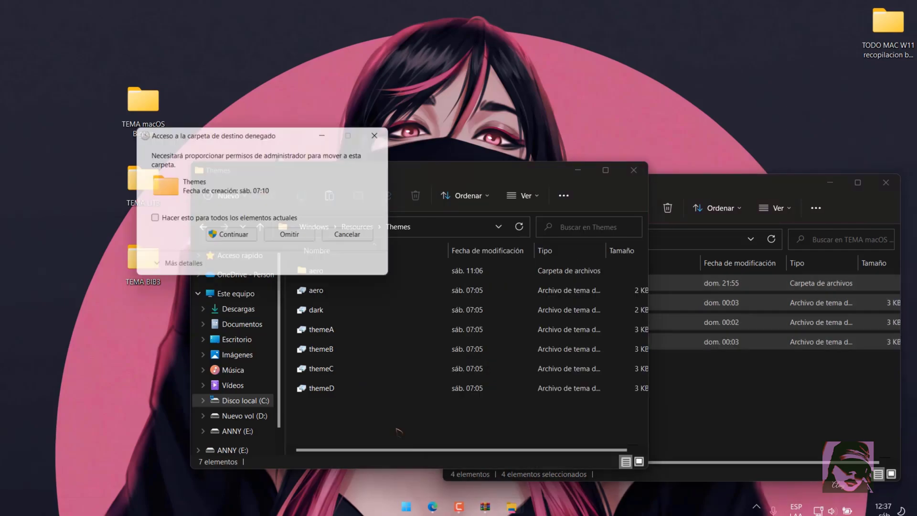
{"action": "left_click", "coordinate": [224, 231]}
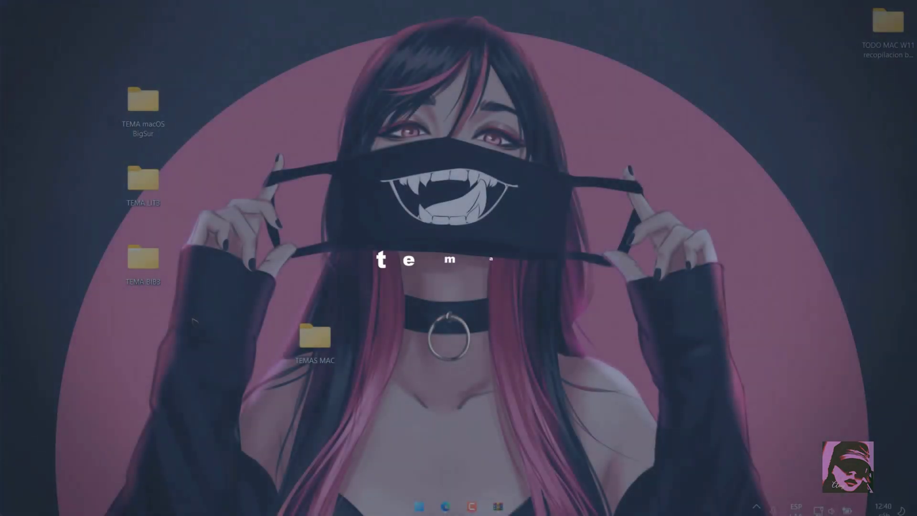
{"action": "left_click_drag", "start_coordinate": [194, 320], "coordinate": [887, 24]}
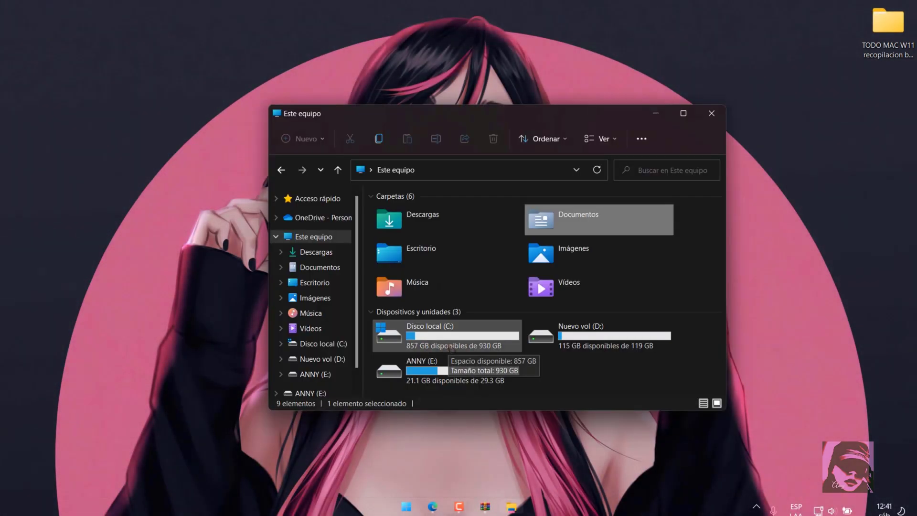
Run ThemeTool from drive C: as administrator and accept its license
{"action": "double_click", "coordinate": [451, 346]}
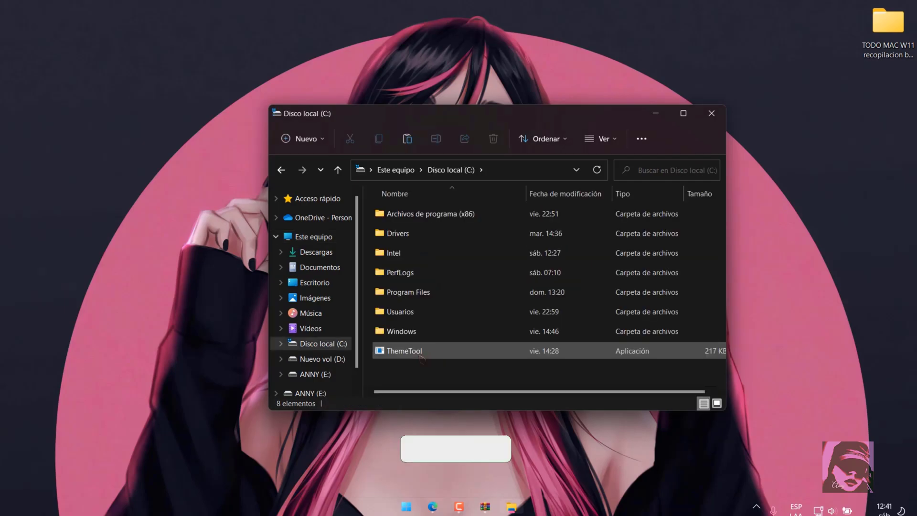
{"action": "right_click", "coordinate": [421, 358]}
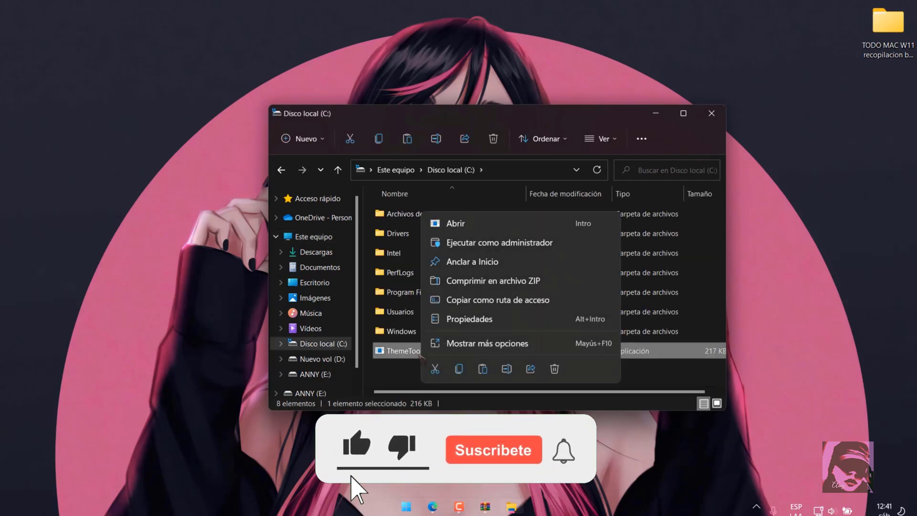
{"action": "left_click", "coordinate": [535, 248]}
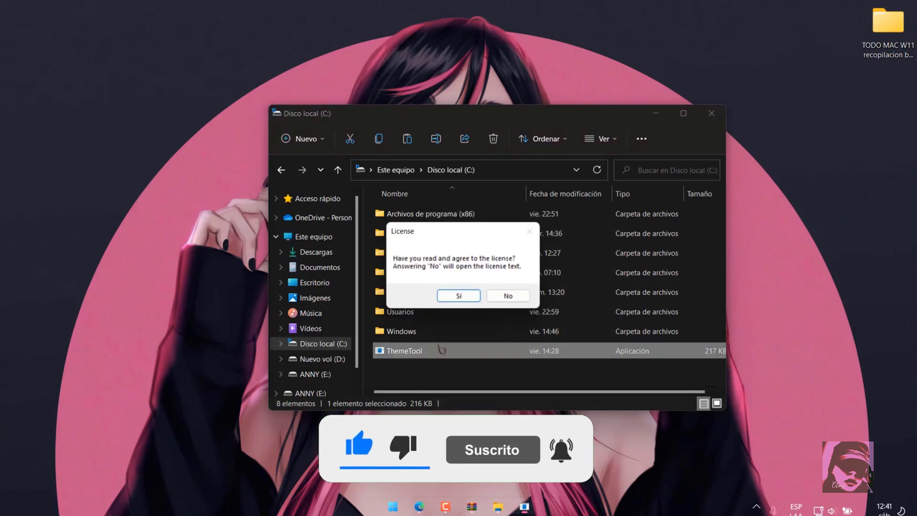
{"action": "left_click", "coordinate": [457, 297]}
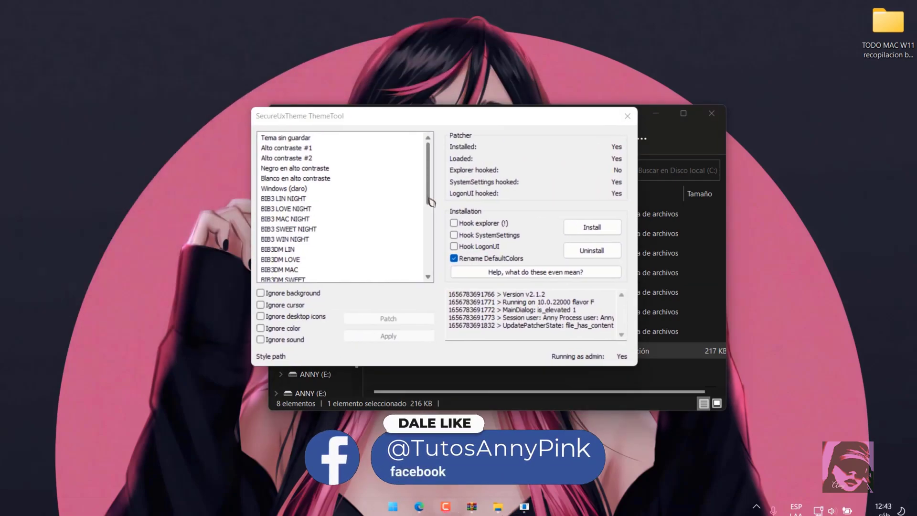
Patch and apply the Big Sur 2 Night theme in ThemeTool
{"action": "scroll", "coordinate": [431, 213], "scroll_direction": "down", "scroll_amount": 2}
{"action": "left_click_drag", "start_coordinate": [431, 214], "coordinate": [432, 244]}
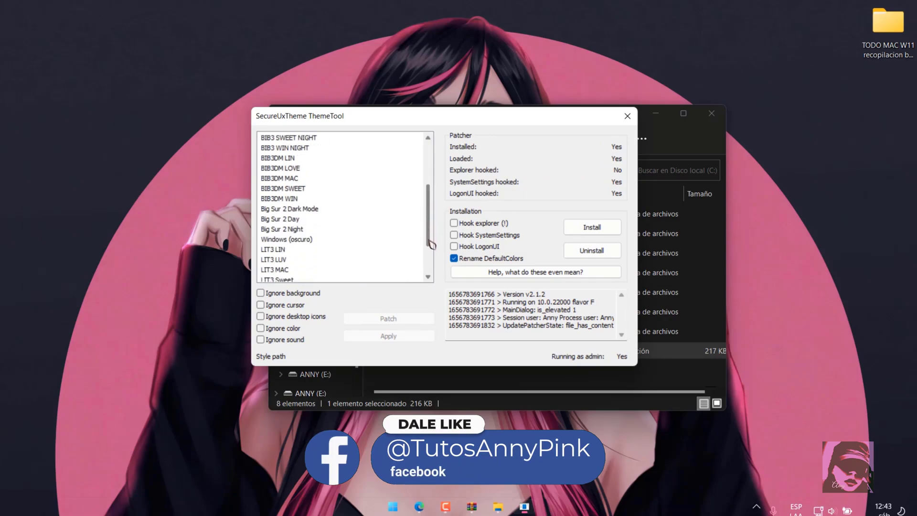
{"action": "left_click", "coordinate": [294, 231]}
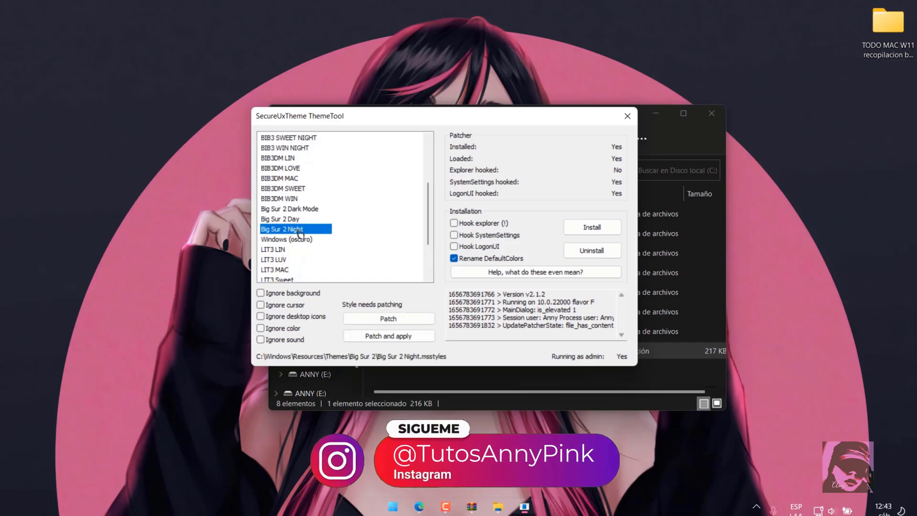
{"action": "left_click", "coordinate": [400, 337]}
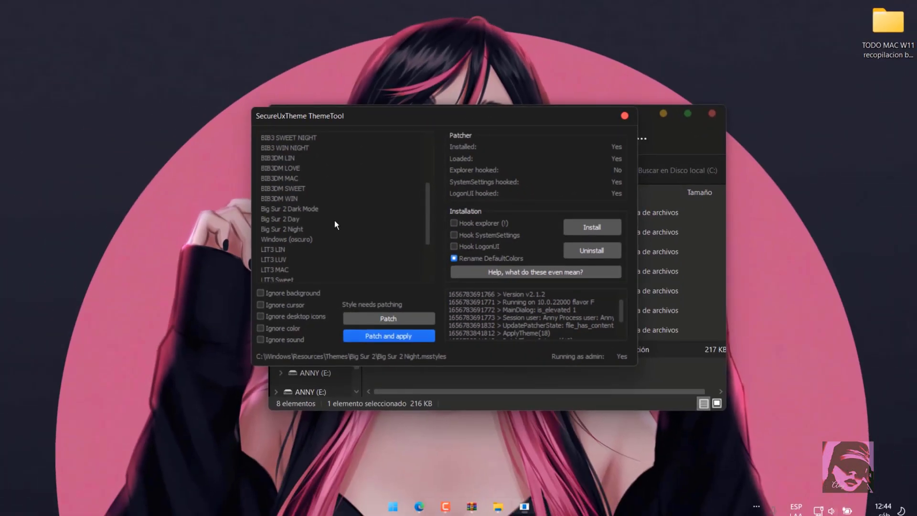
Open the Camtasia folder and reposition its window to examine the applied theme's look
{"action": "double_click", "coordinate": [40, 301]}
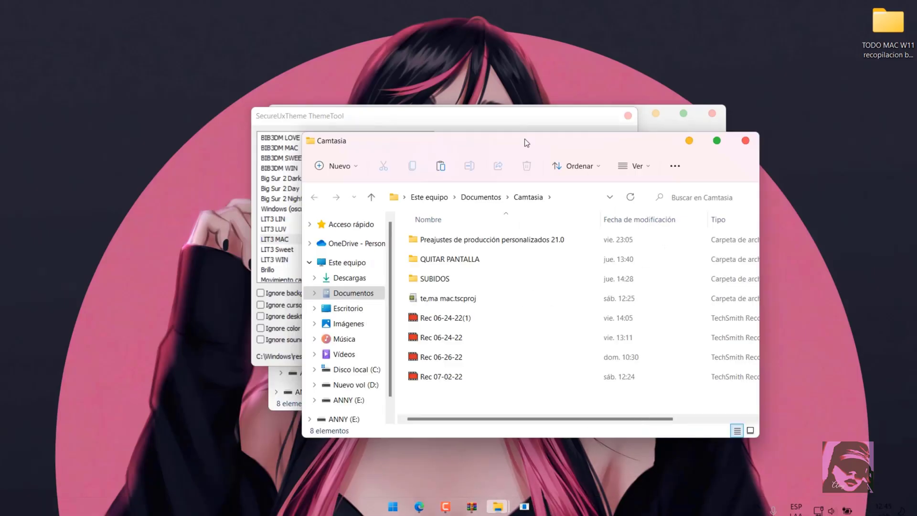
{"action": "left_click_drag", "start_coordinate": [524, 142], "coordinate": [597, 145]}
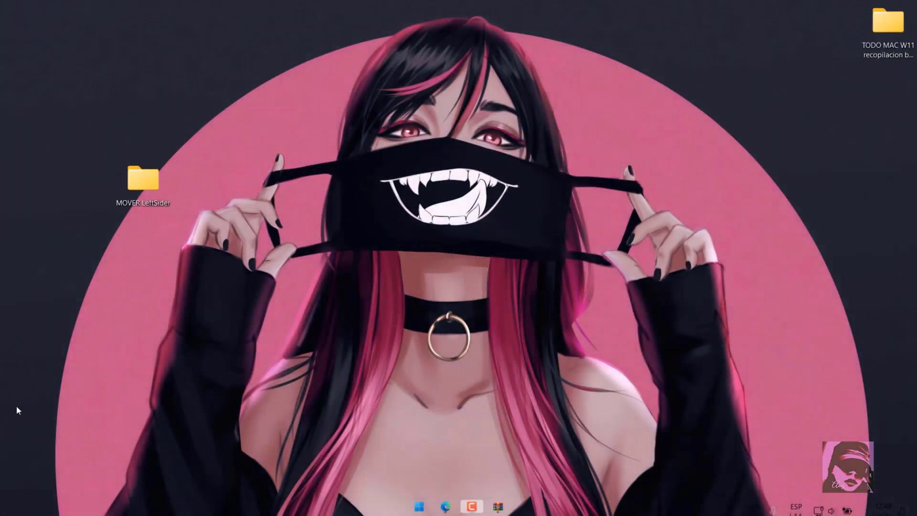
Move the Leftsider folder out of MOVER LeftSider to drive C: using the Move Here shortcut
{"action": "left_click", "coordinate": [144, 180]}
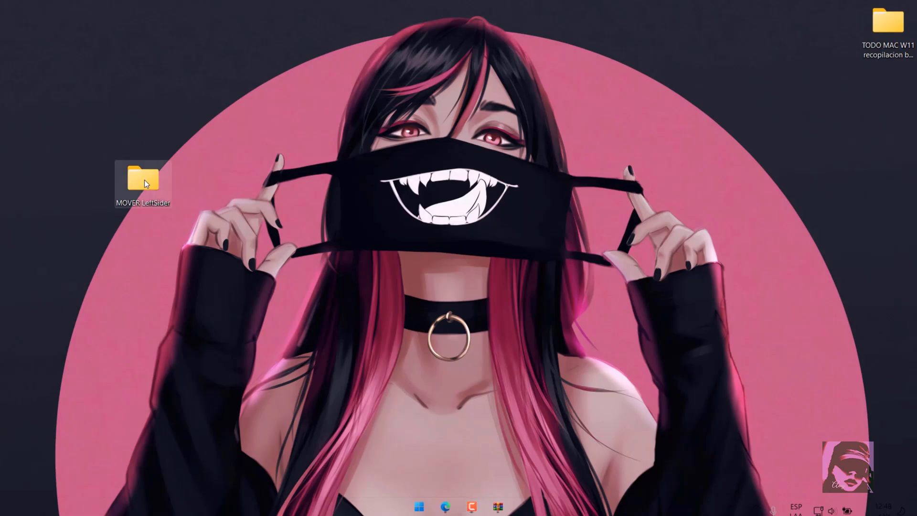
{"action": "double_click", "coordinate": [145, 180]}
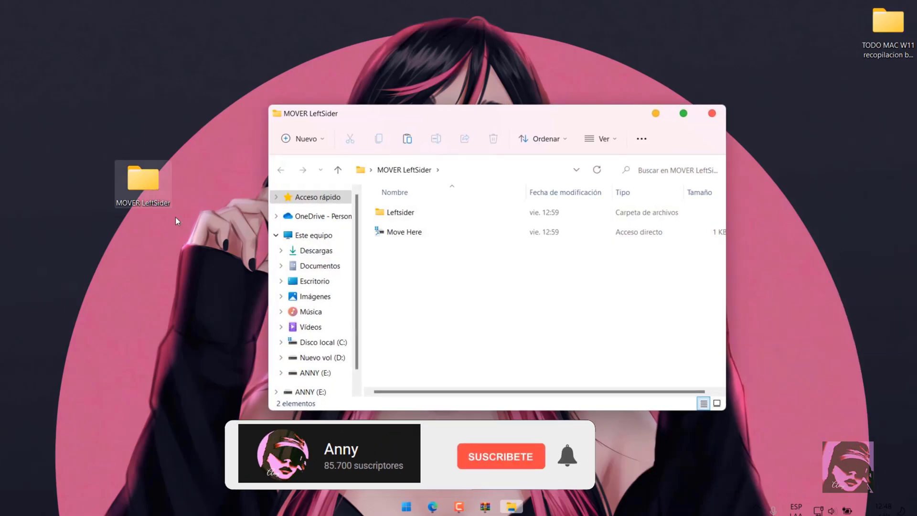
{"action": "left_click", "coordinate": [400, 214]}
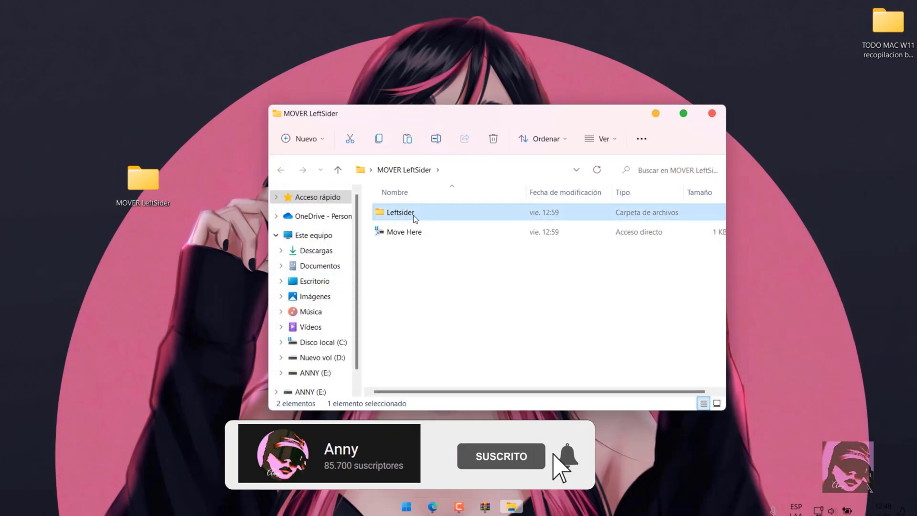
{"action": "left_click_drag", "start_coordinate": [415, 215], "coordinate": [420, 235]}
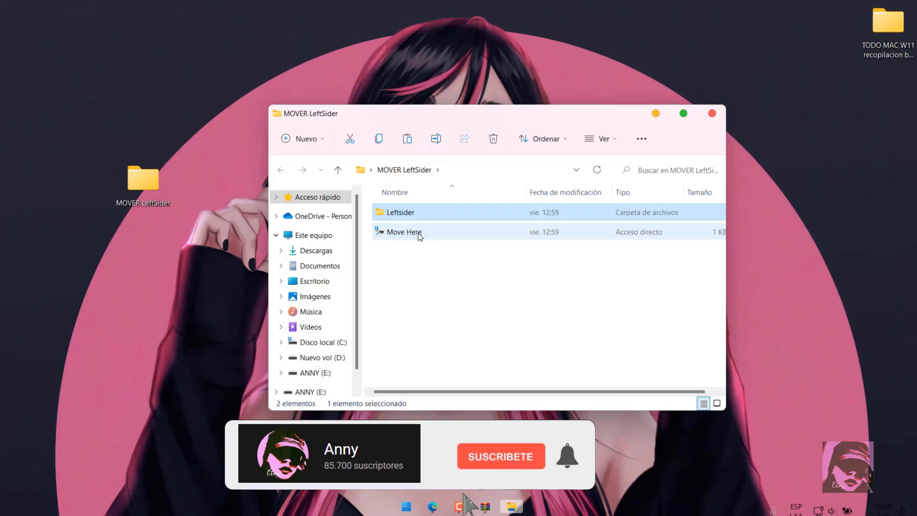
{"action": "left_click", "coordinate": [439, 213]}
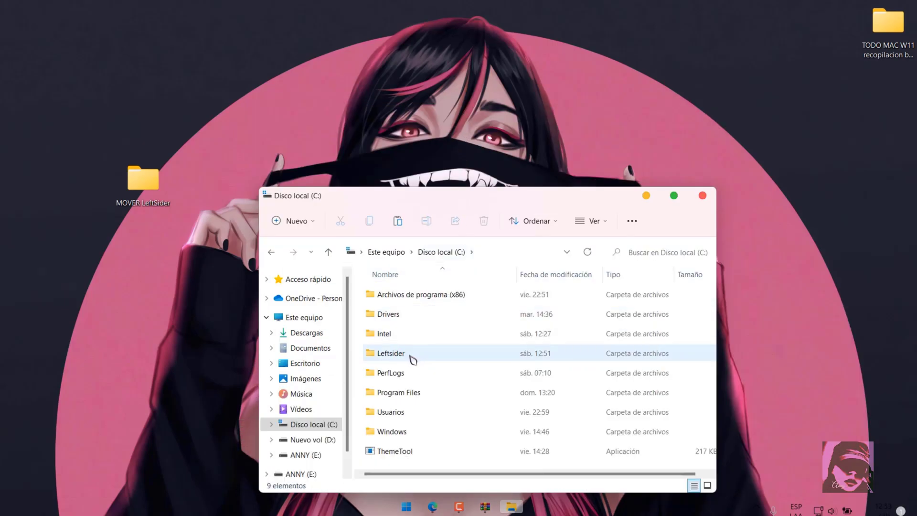
Create a desktop shortcut to the leftsider application in the Leftsider folder on drive C:
{"action": "double_click", "coordinate": [411, 356]}
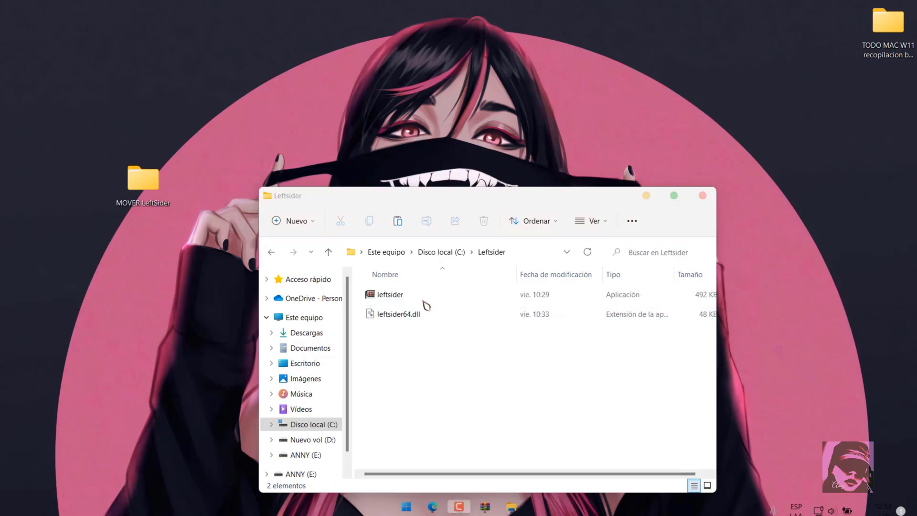
{"action": "left_click", "coordinate": [423, 300]}
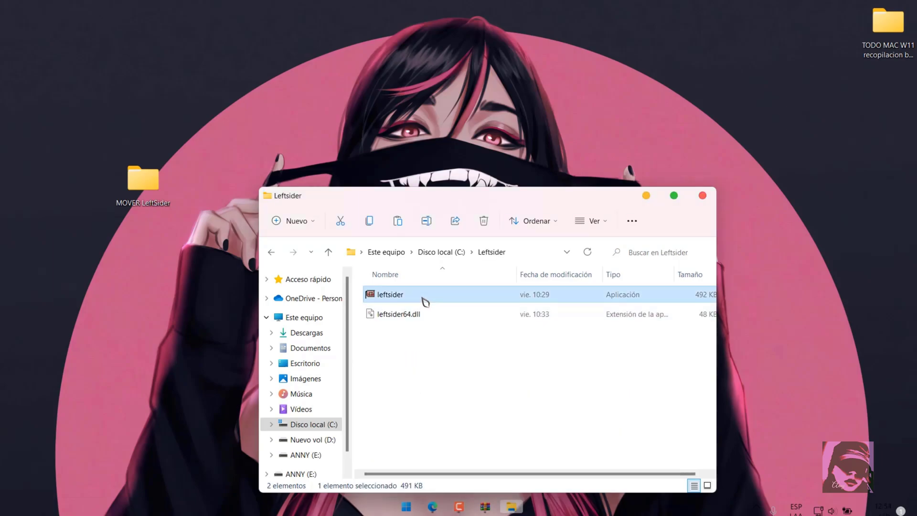
{"action": "right_click", "coordinate": [424, 301]}
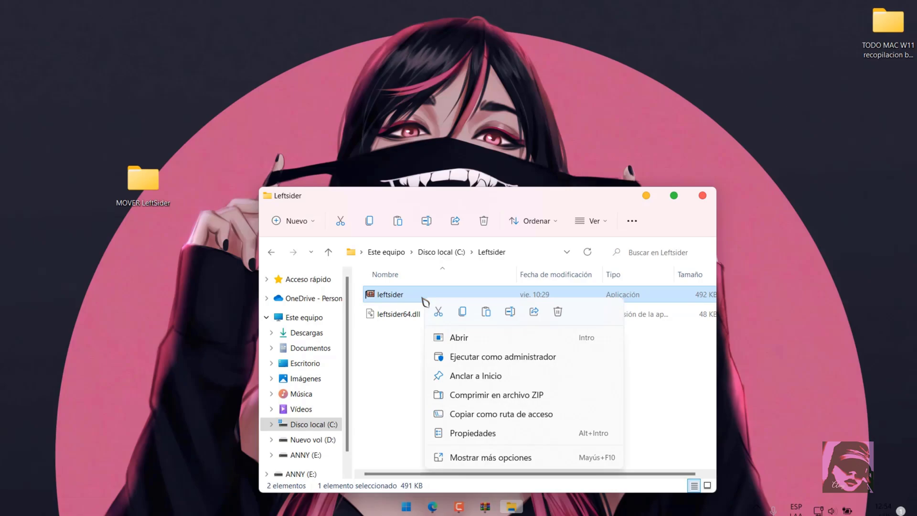
{"action": "left_click", "coordinate": [502, 459]}
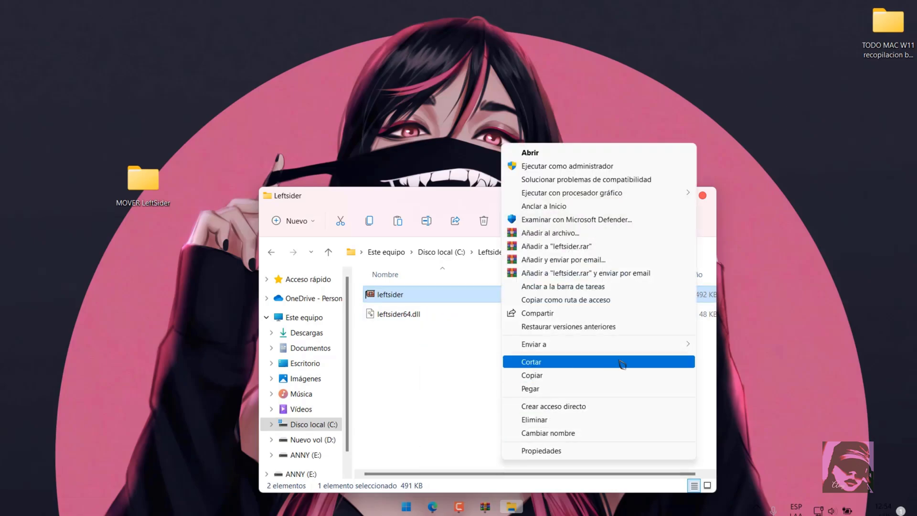
{"action": "mouse_move", "coordinate": [661, 350]}
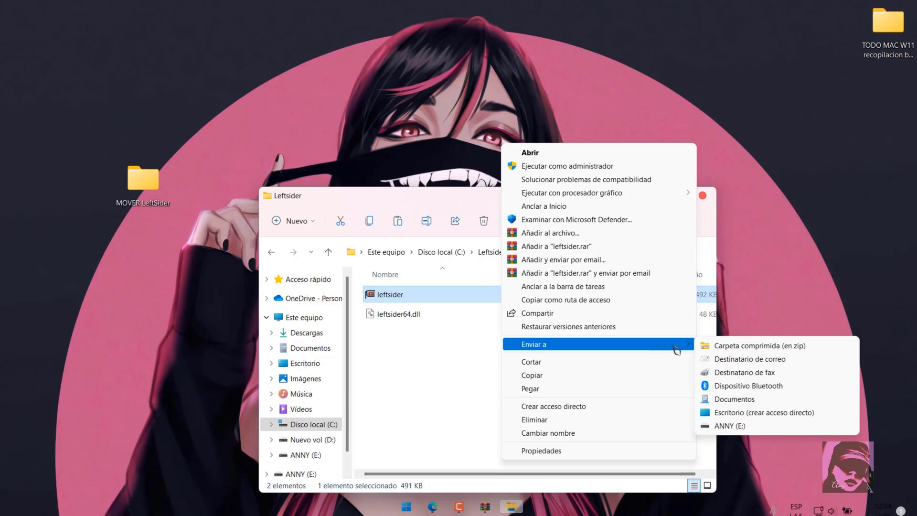
{"action": "left_click", "coordinate": [788, 414]}
Open the startup folder with shell:startup and move the leftsider desktop shortcut into it
{"action": "key", "text": "super+r"}
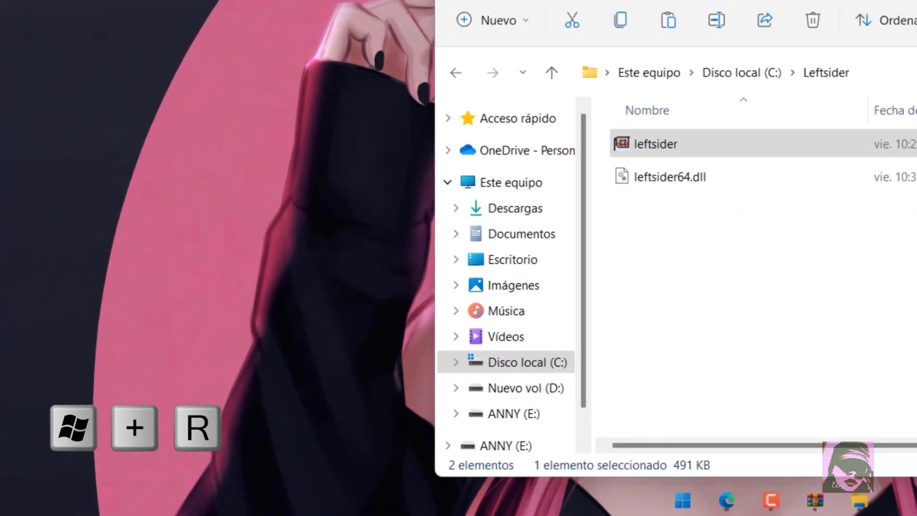
{"action": "type", "text": "shell:startup"}
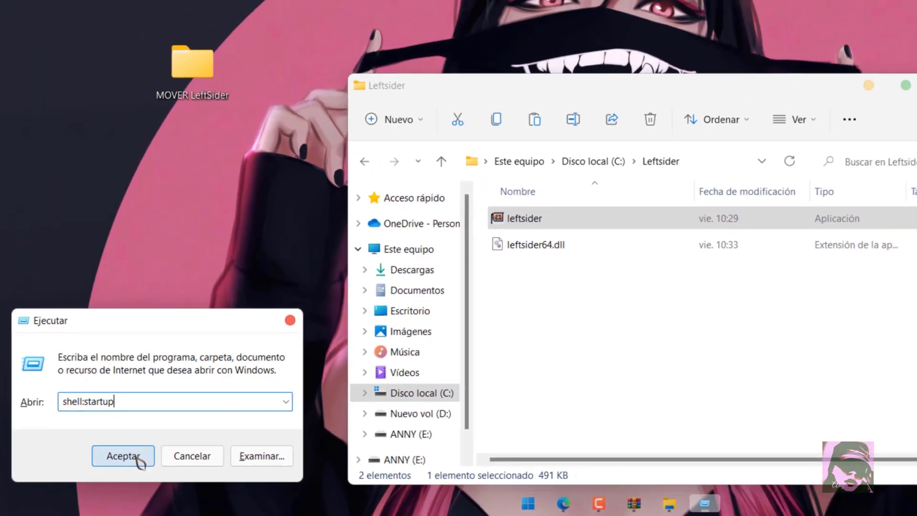
{"action": "left_click", "coordinate": [123, 455]}
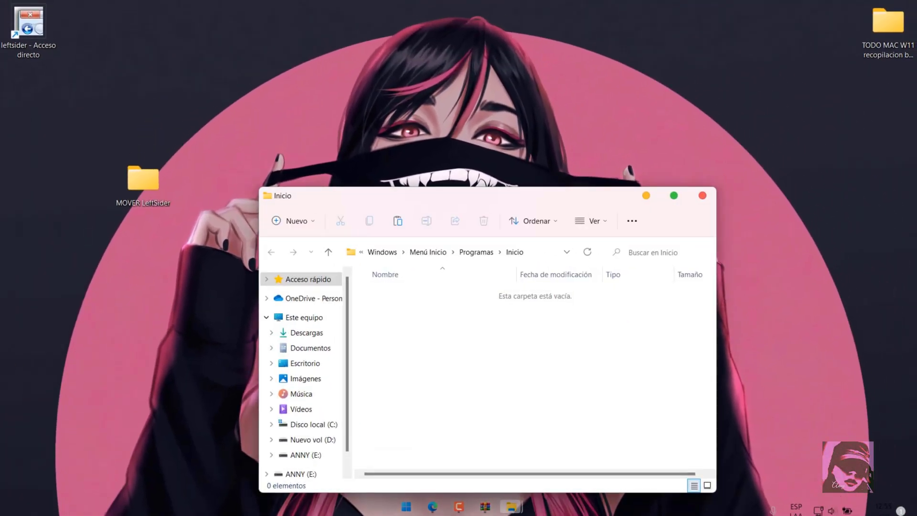
{"action": "left_click_drag", "start_coordinate": [28, 24], "coordinate": [449, 311]}
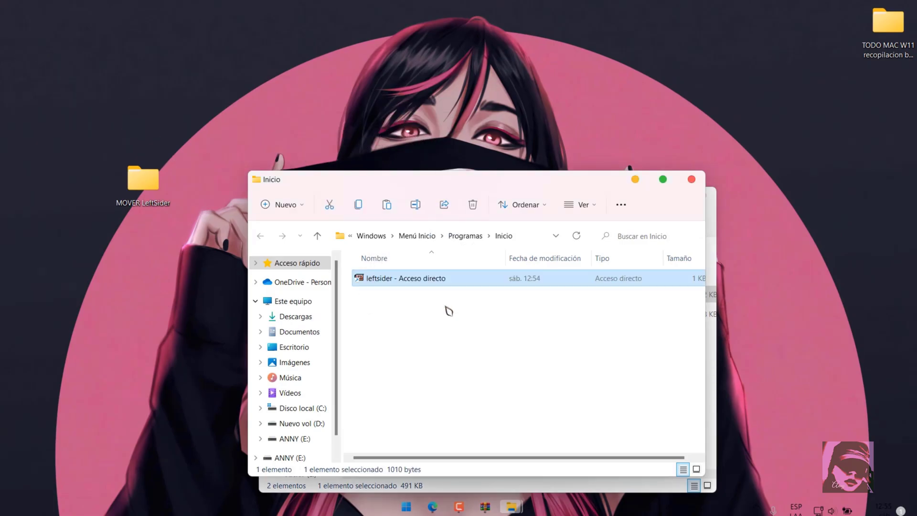
{"action": "key", "text": "alt+F4"}
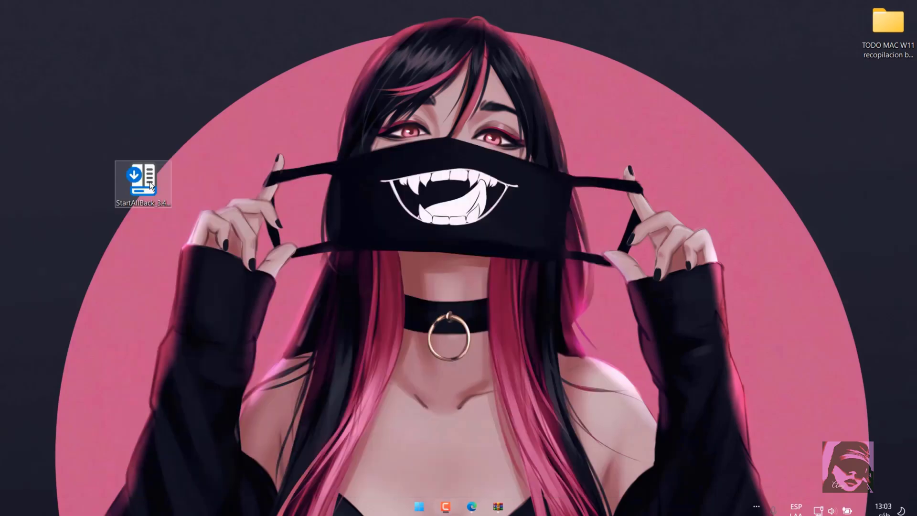
Install StartAllBack only for the current account and apply its 11 adecuado theme after trying 10 o parecido and 7 renovado
{"action": "double_click", "coordinate": [144, 181]}
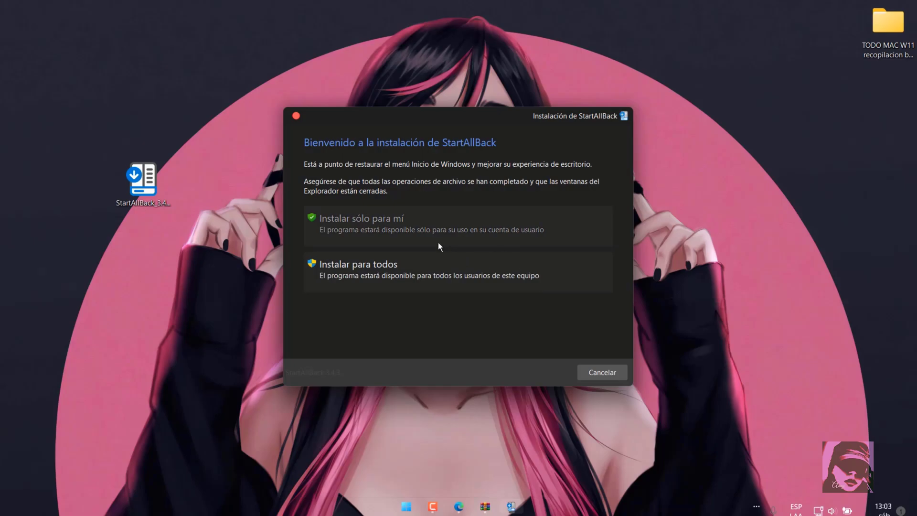
{"action": "left_click", "coordinate": [380, 229]}
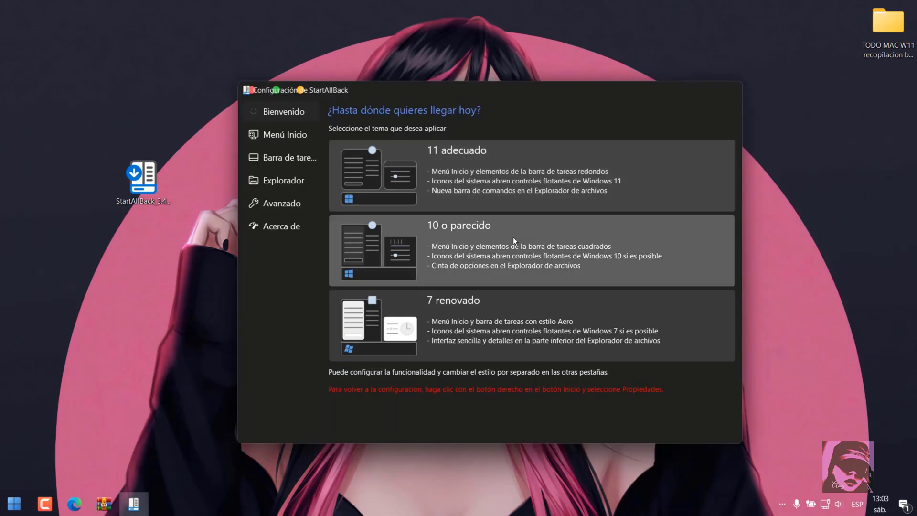
{"action": "left_click", "coordinate": [513, 236]}
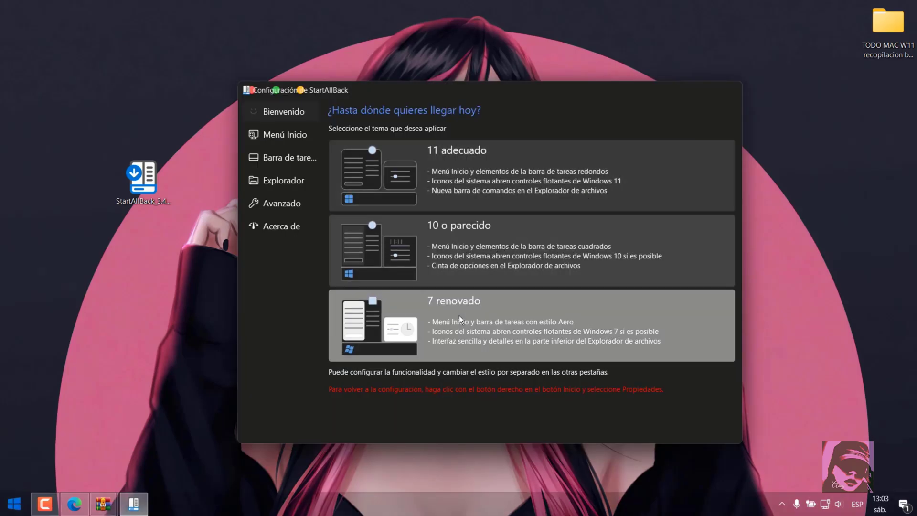
{"action": "left_click", "coordinate": [459, 315]}
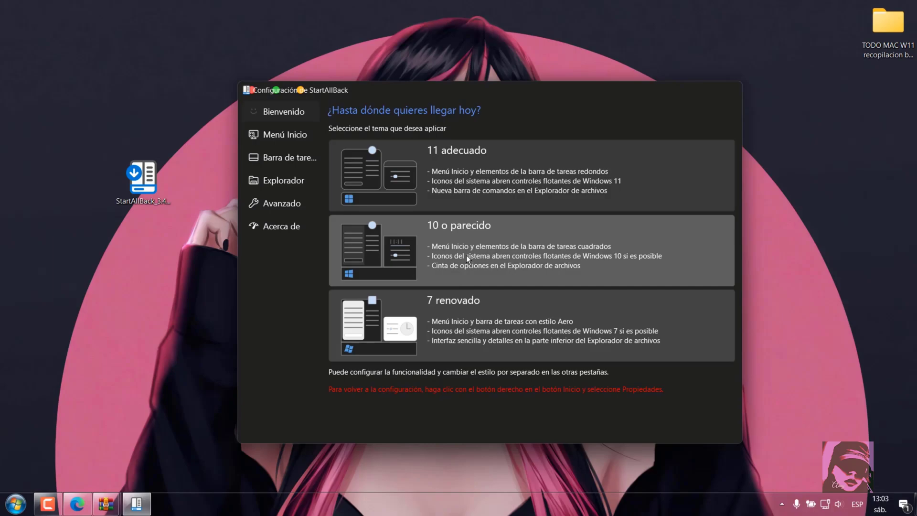
{"action": "left_click", "coordinate": [466, 255]}
{"action": "left_click", "coordinate": [484, 170]}
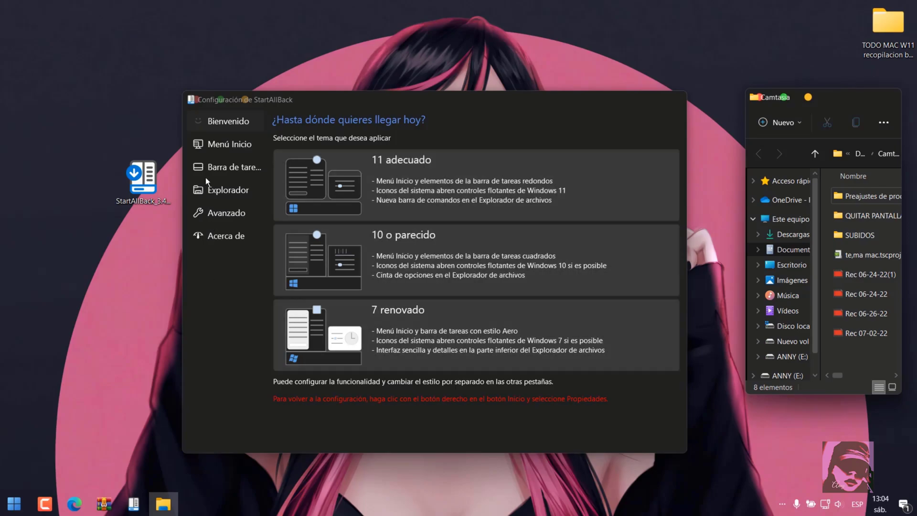
Set File Explorer to the Win 7 command bar without Mica or the classic search box, and examine the style in new windows
{"action": "left_click", "coordinate": [238, 190]}
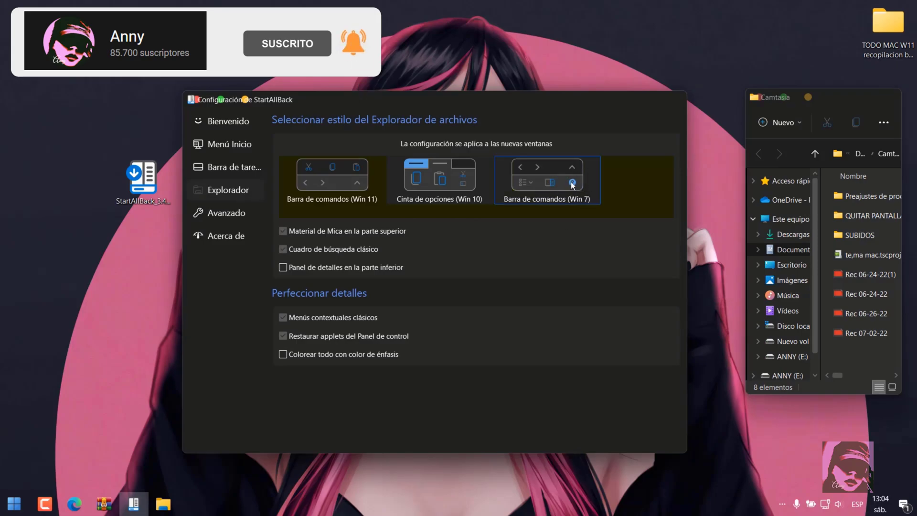
{"action": "left_click", "coordinate": [283, 248]}
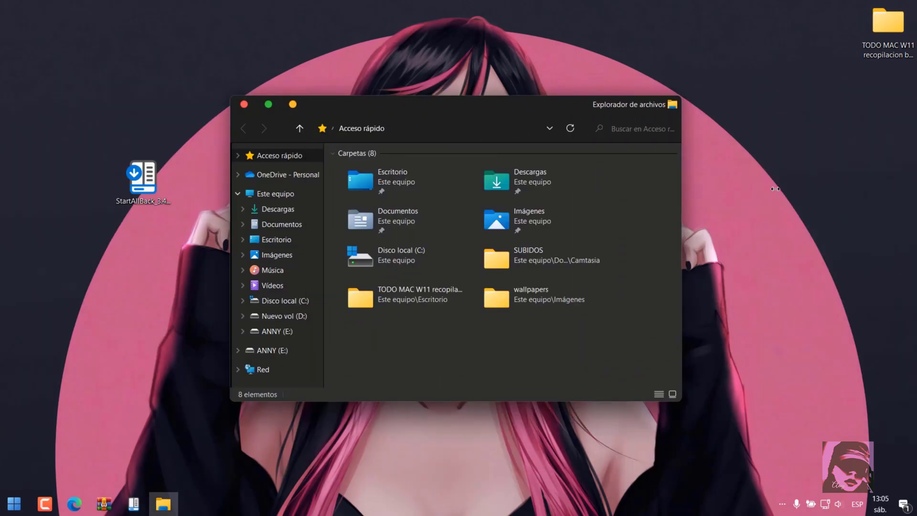
{"action": "left_click_drag", "start_coordinate": [775, 189], "coordinate": [789, 189]}
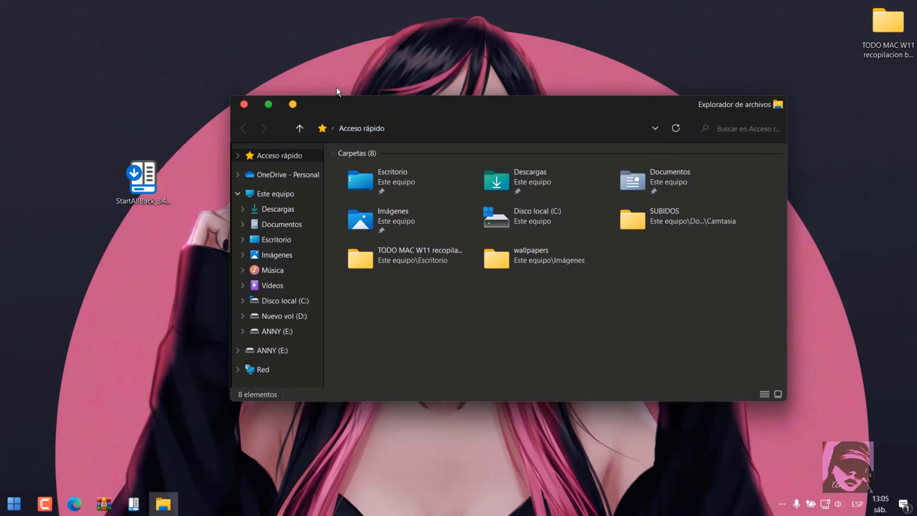
{"action": "left_click", "coordinate": [244, 104]}
{"action": "key", "text": "super+e"}
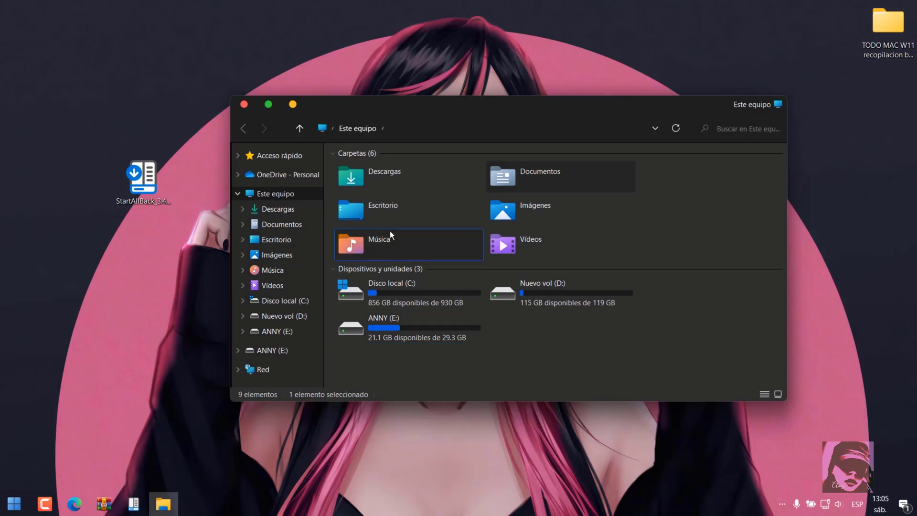
{"action": "left_click", "coordinate": [245, 105]}
{"action": "key", "text": "super"}
{"action": "left_click", "coordinate": [182, 242]}
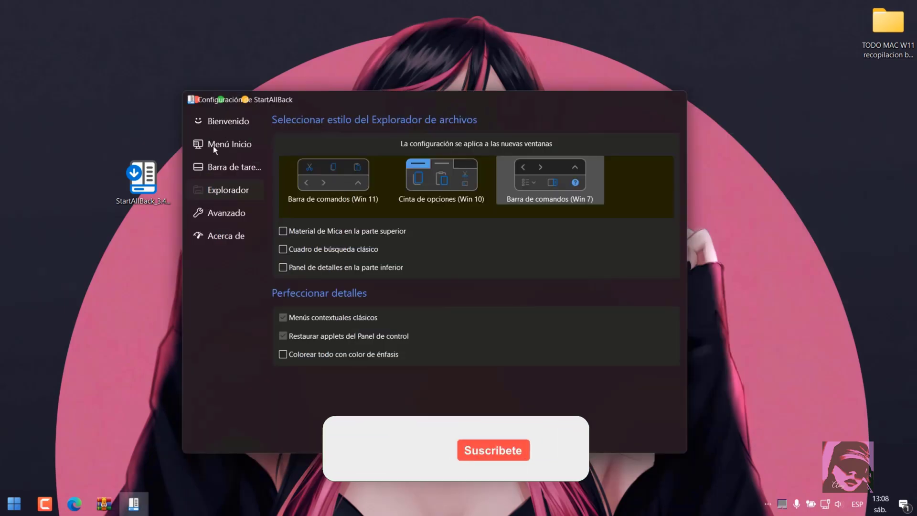
Disable the enhanced classic Start menu in StartAllBack and open the Start menu to check its style
{"action": "left_click", "coordinate": [213, 145]}
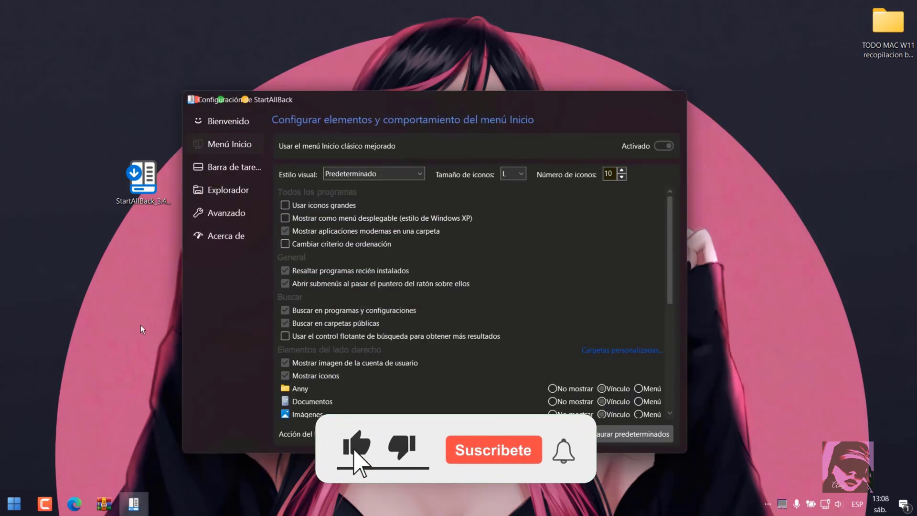
{"action": "left_click", "coordinate": [15, 504]}
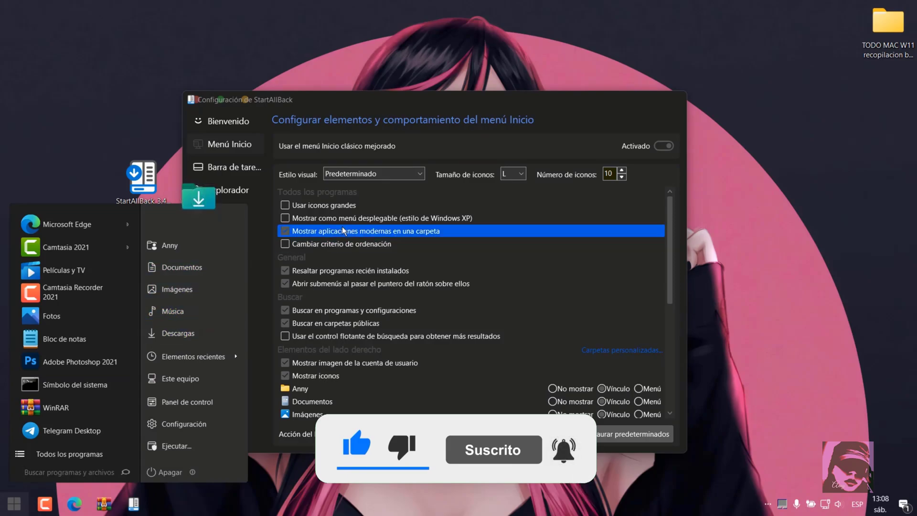
{"action": "left_click", "coordinate": [553, 145]}
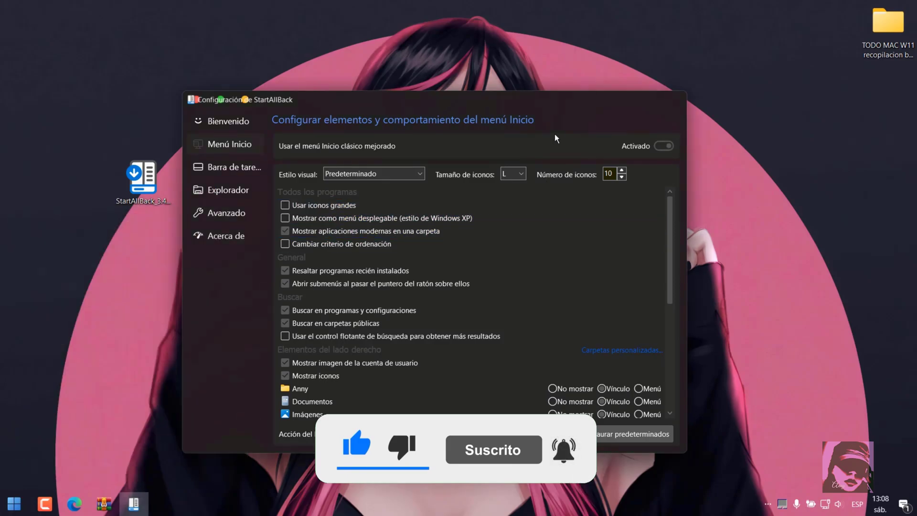
{"action": "left_click", "coordinate": [663, 145]}
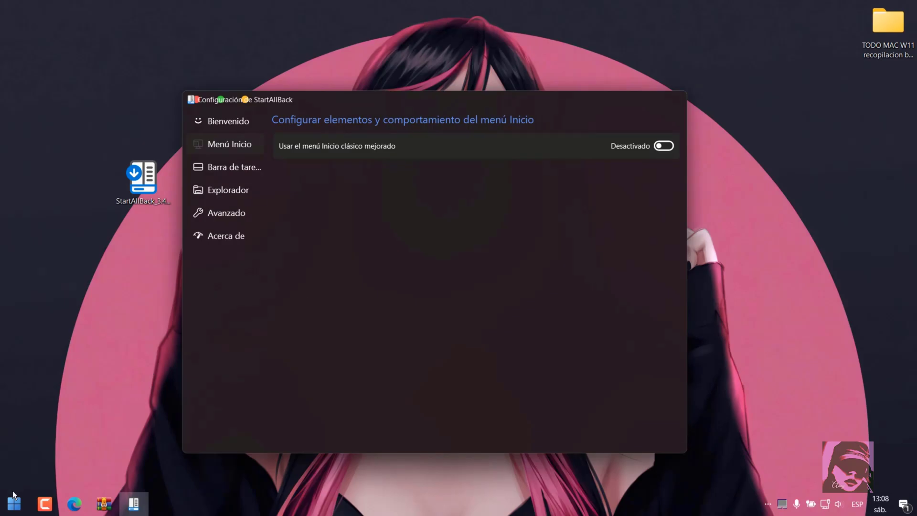
{"action": "left_click", "coordinate": [14, 503]}
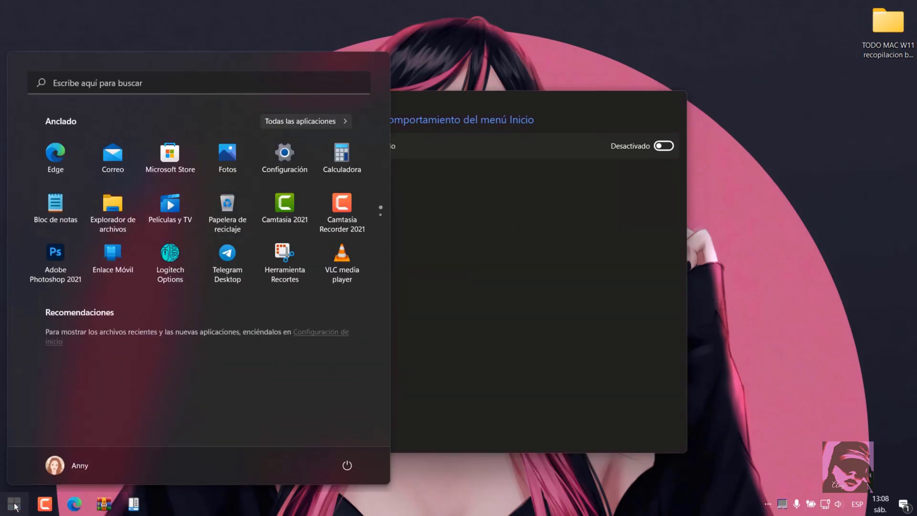
{"action": "left_click", "coordinate": [243, 85]}
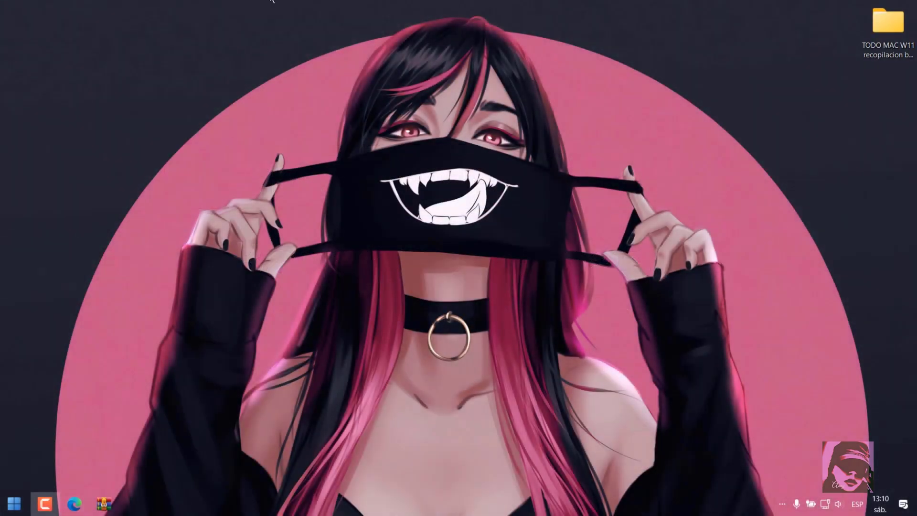
Unlock the taskbar and move it to the top edge of the desktop, checking how the Start menu opens there
{"action": "right_click", "coordinate": [172, 503]}
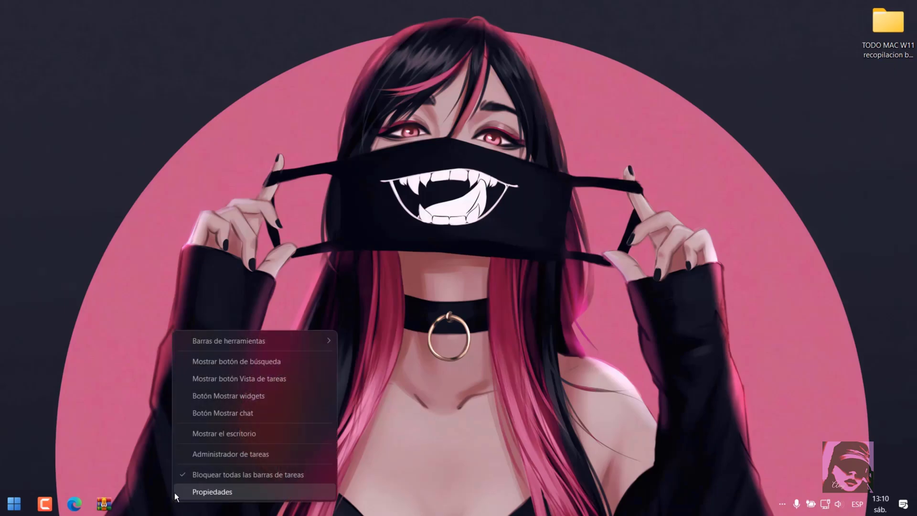
{"action": "left_click", "coordinate": [305, 474]}
{"action": "left_click_drag", "start_coordinate": [250, 513], "coordinate": [649, 8]}
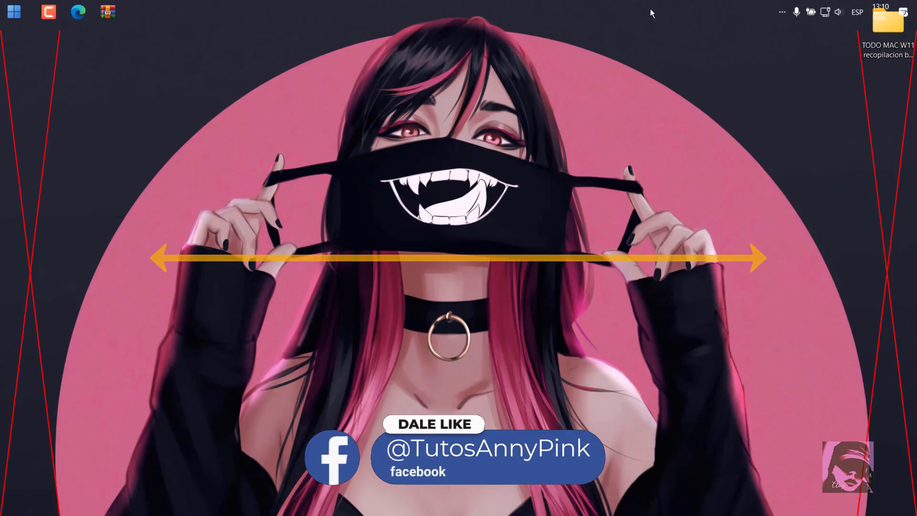
{"action": "left_click", "coordinate": [15, 11]}
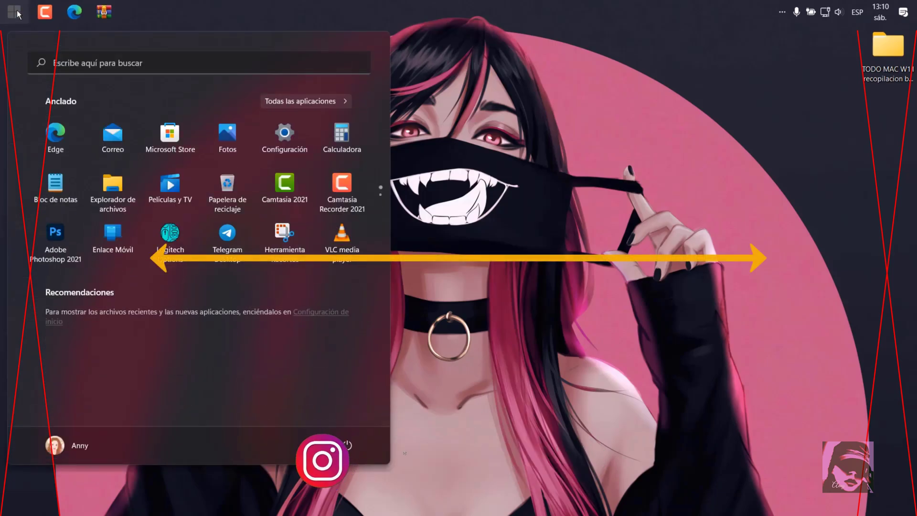
{"action": "left_click", "coordinate": [15, 11]}
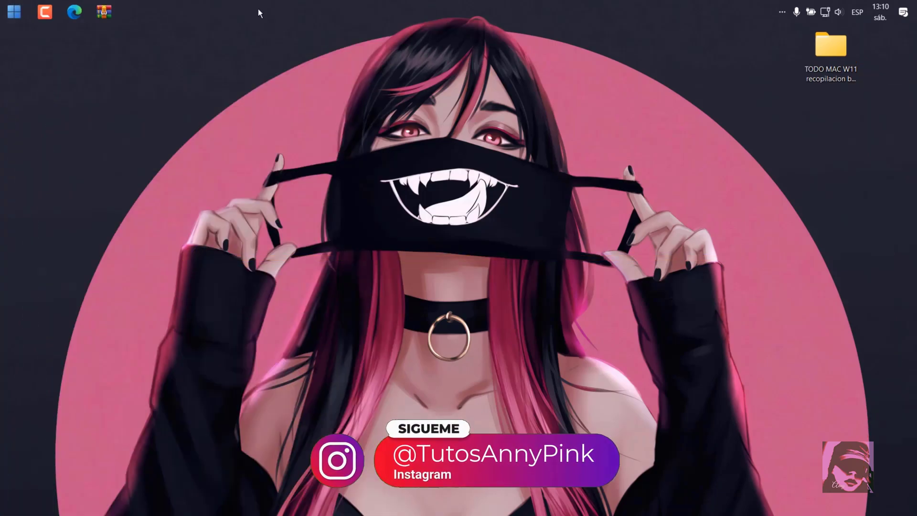
Lock all the taskbars and set the taskbar icon size to S in the StartAllBack properties
{"action": "right_click", "coordinate": [258, 9]}
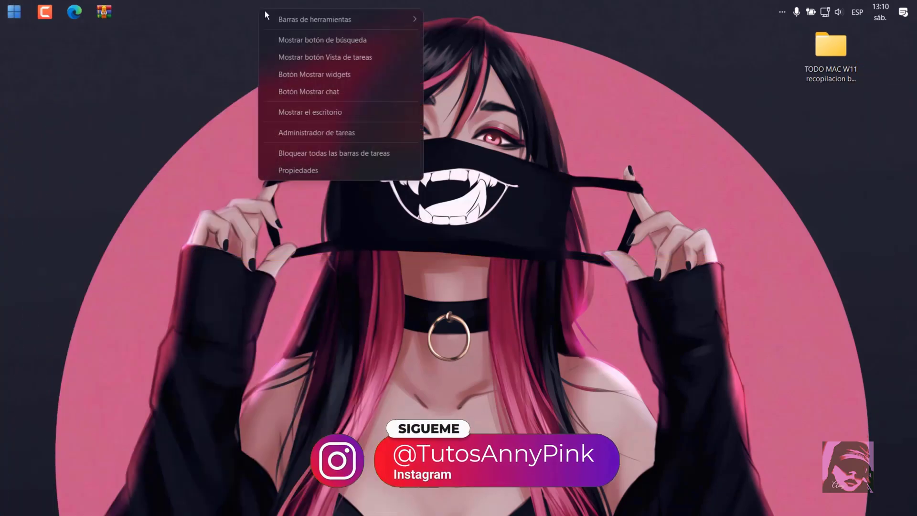
{"action": "left_click", "coordinate": [396, 153]}
{"action": "right_click", "coordinate": [208, 10]}
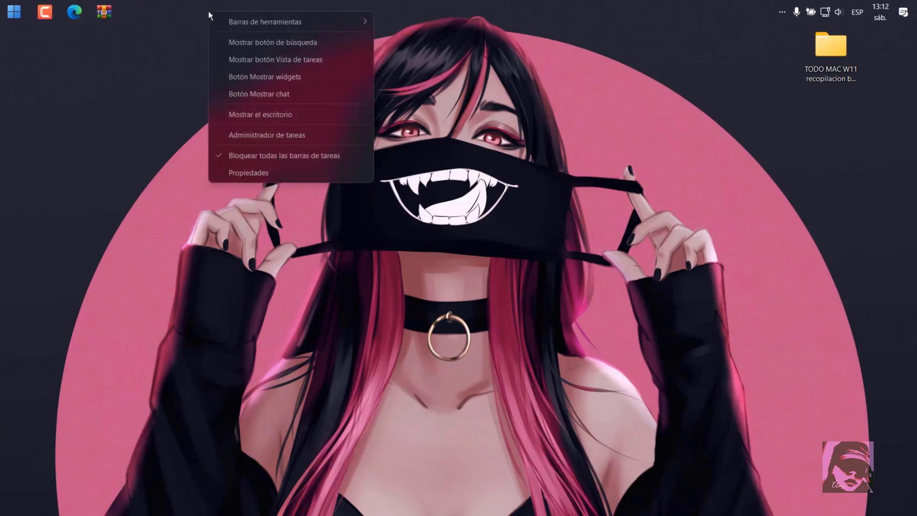
{"action": "left_click", "coordinate": [291, 173]}
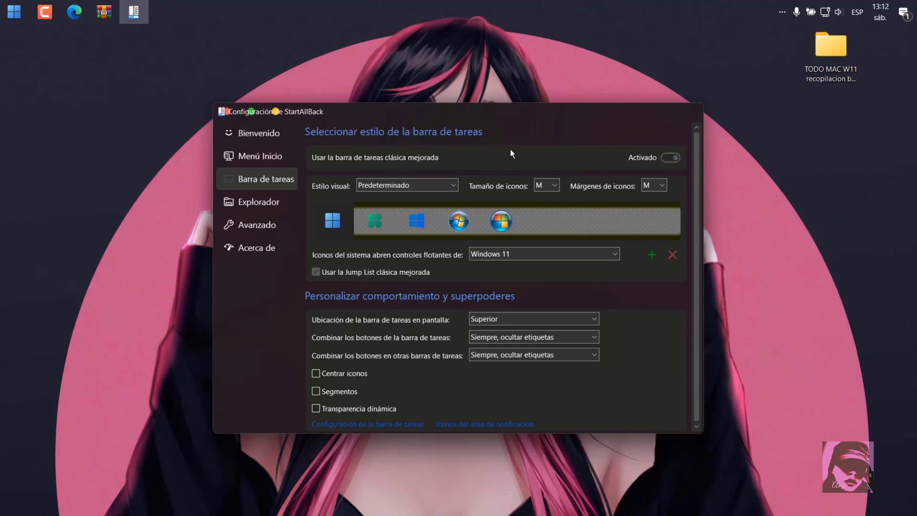
{"action": "left_click", "coordinate": [555, 186]}
{"action": "left_click", "coordinate": [553, 194]}
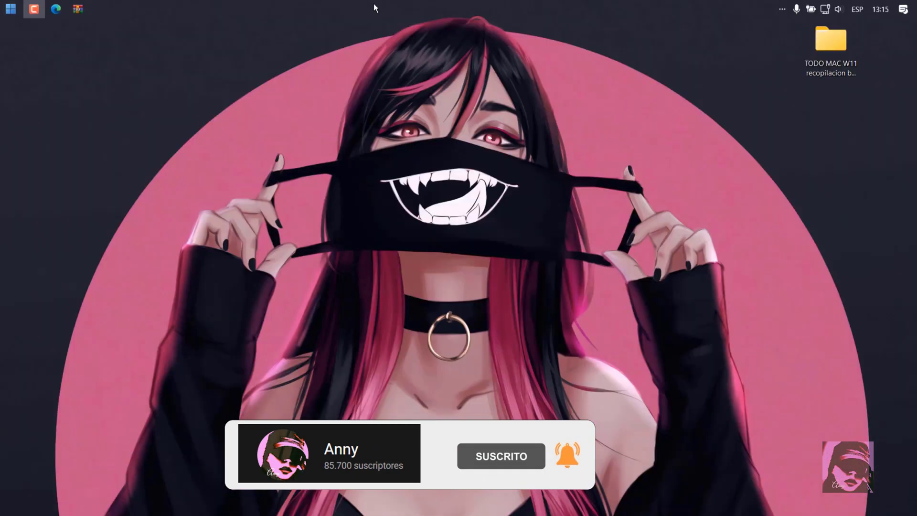
Try centring the taskbar icons together with the Start button, and open the Start menu to check the layout
{"action": "right_click", "coordinate": [374, 8]}
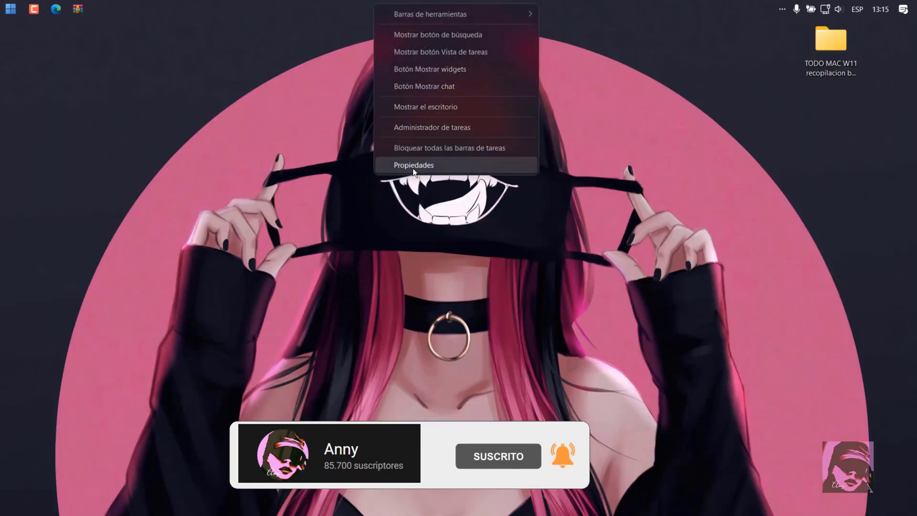
{"action": "left_click", "coordinate": [440, 166]}
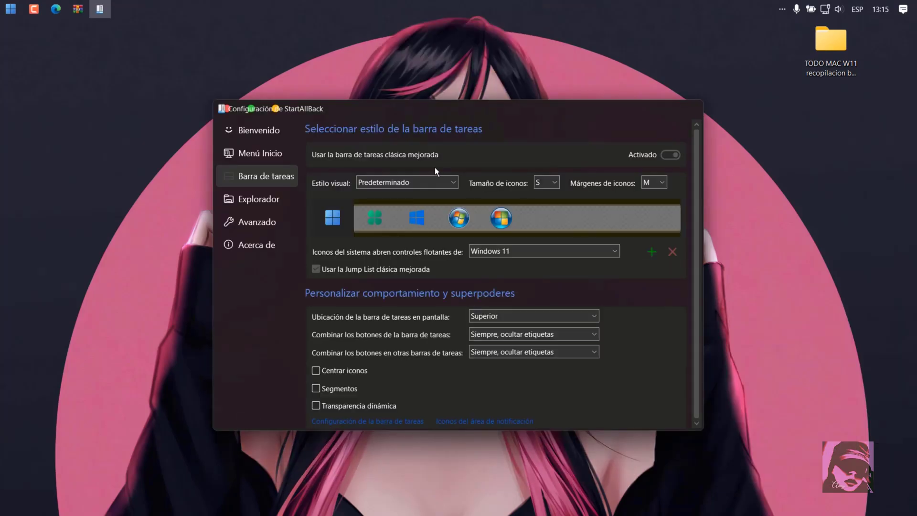
{"action": "left_click", "coordinate": [315, 370]}
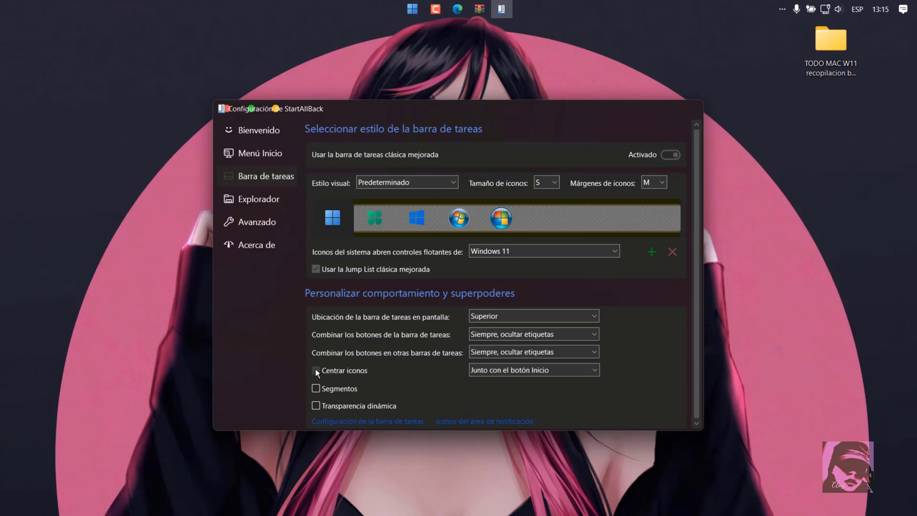
{"action": "left_click", "coordinate": [411, 9]}
{"action": "left_click", "coordinate": [411, 10]}
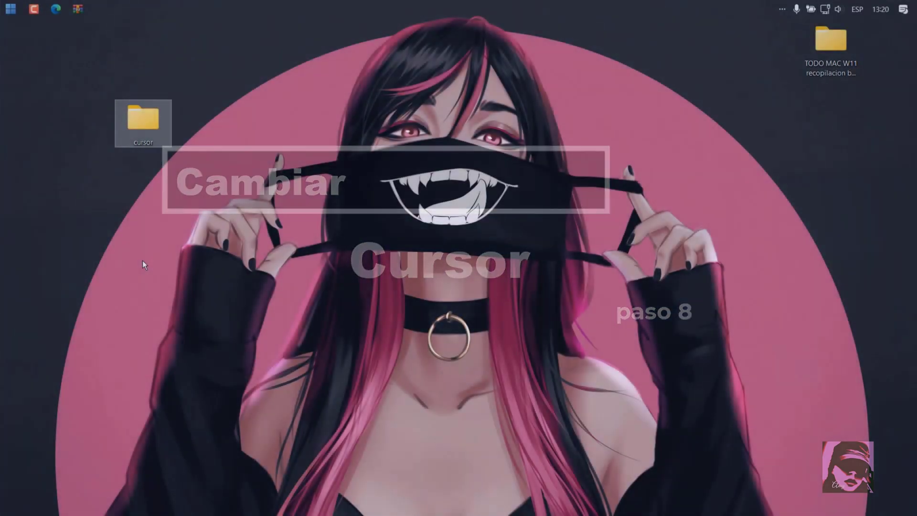
Install the cursor scheme from the Install file in the desktop's cursor folder, and close the folder
{"action": "double_click", "coordinate": [151, 122]}
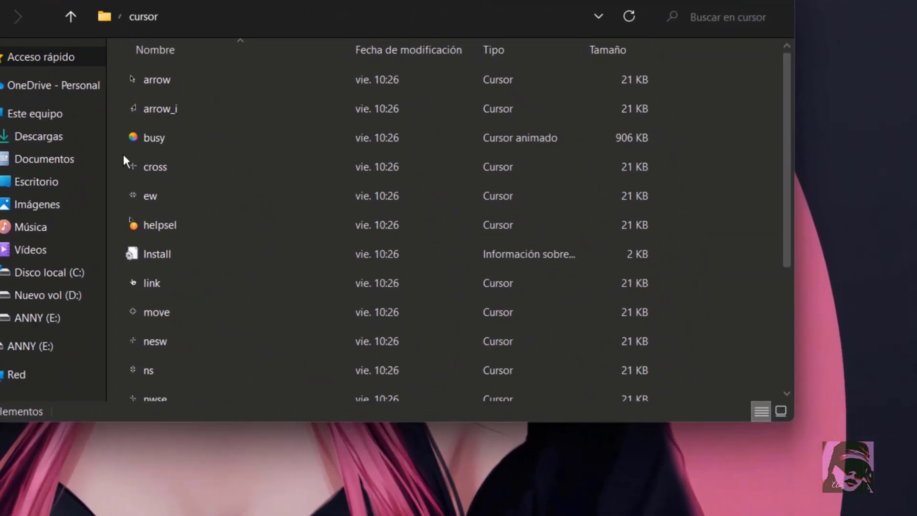
{"action": "left_click", "coordinate": [362, 321]}
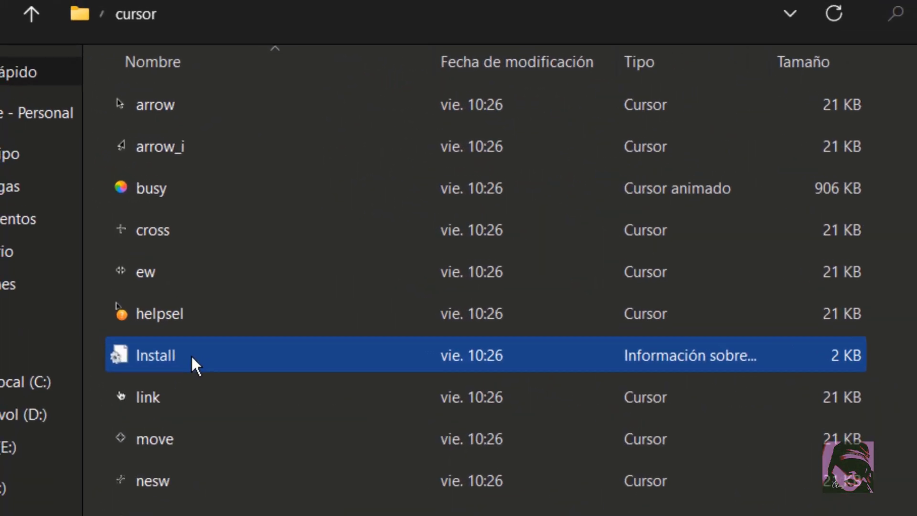
{"action": "right_click", "coordinate": [106, 226]}
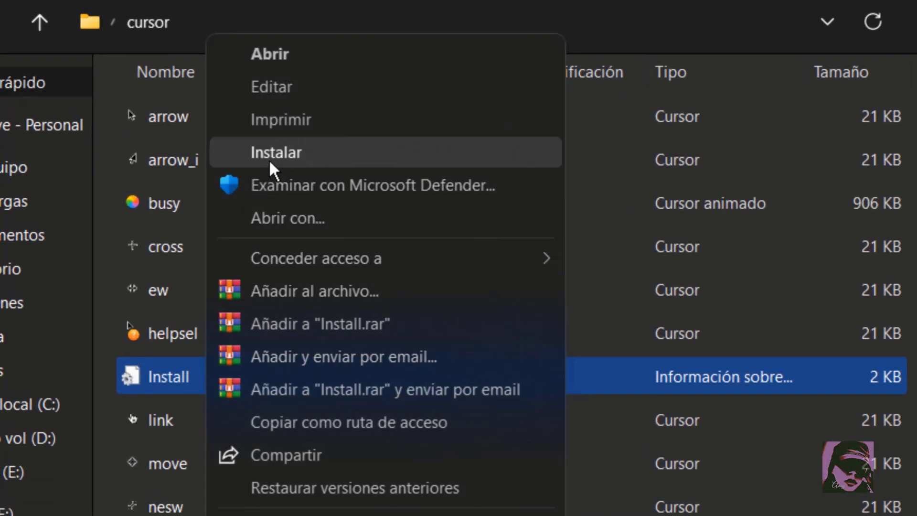
{"action": "left_click", "coordinate": [342, 153]}
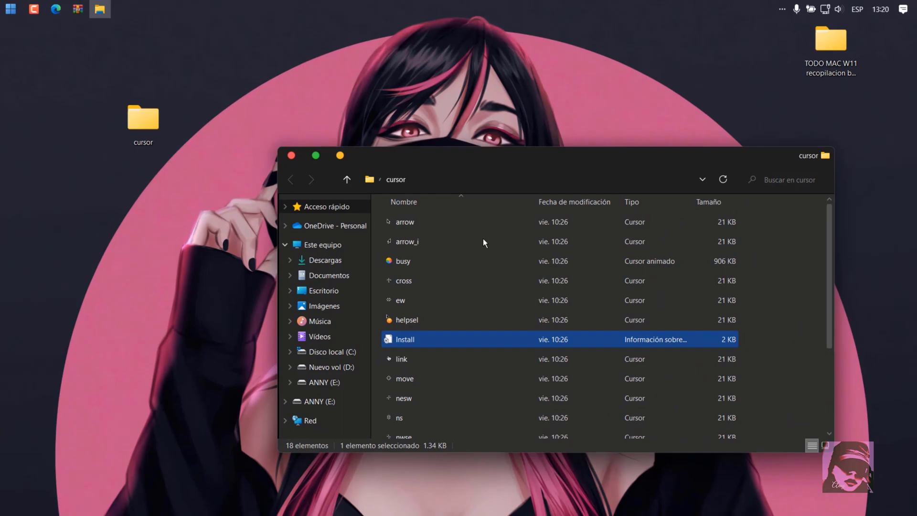
{"action": "left_click", "coordinate": [292, 156]}
Apply the Big Sur pointer scheme in the theme's mouse cursor settings, replacing the existing scheme of that name
{"action": "right_click", "coordinate": [290, 153]}
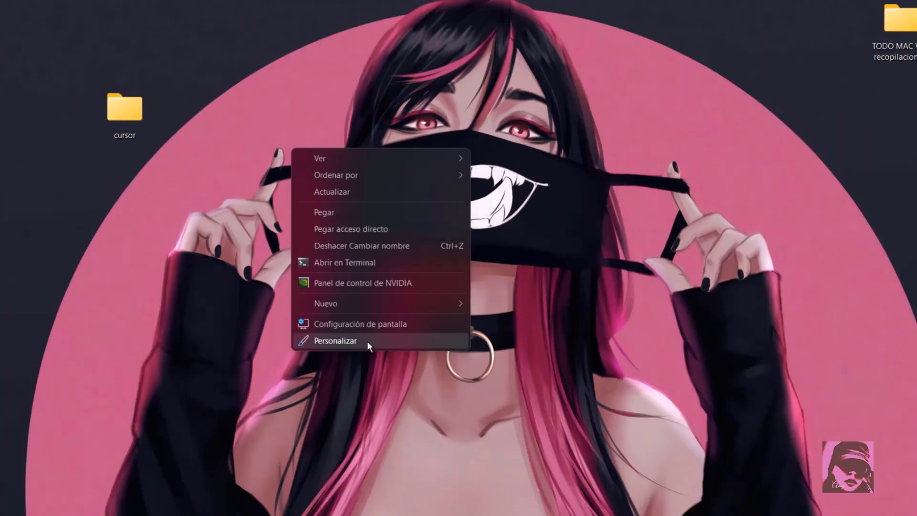
{"action": "left_click", "coordinate": [397, 421]}
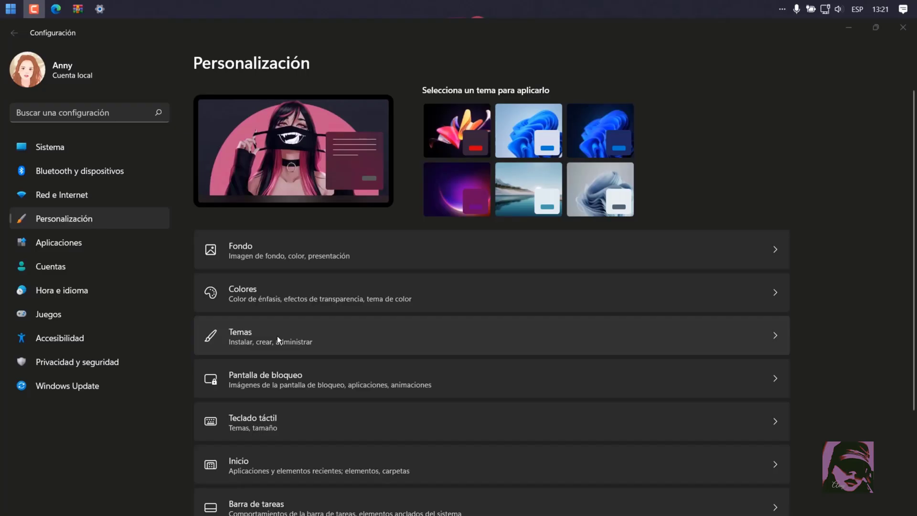
{"action": "left_click", "coordinate": [348, 337]}
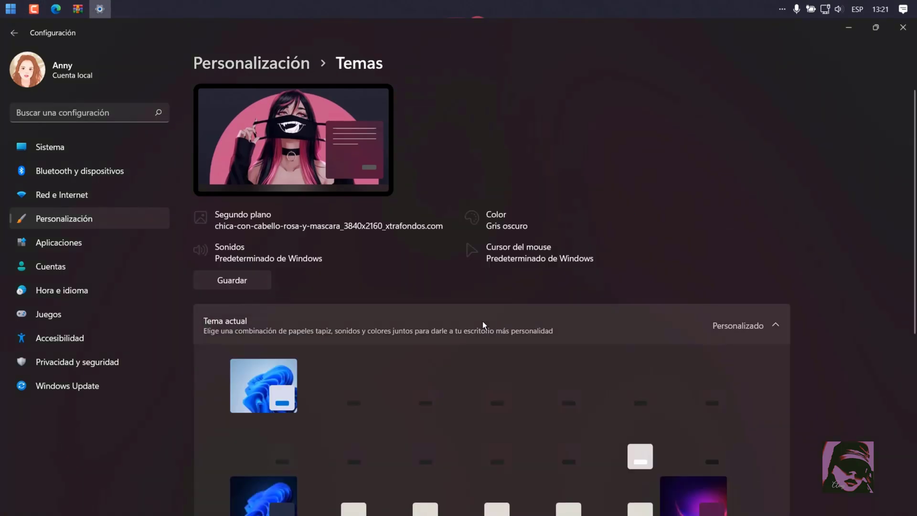
{"action": "left_click", "coordinate": [514, 257]}
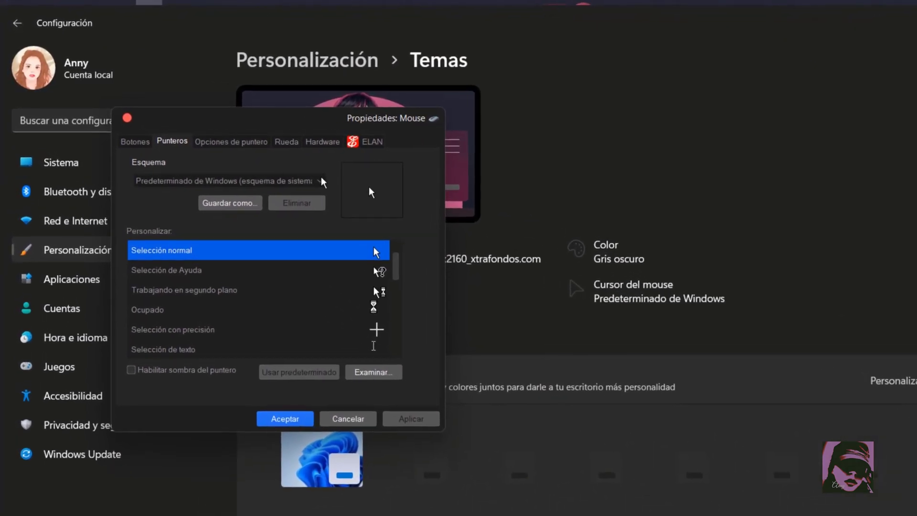
{"action": "left_click", "coordinate": [324, 182]}
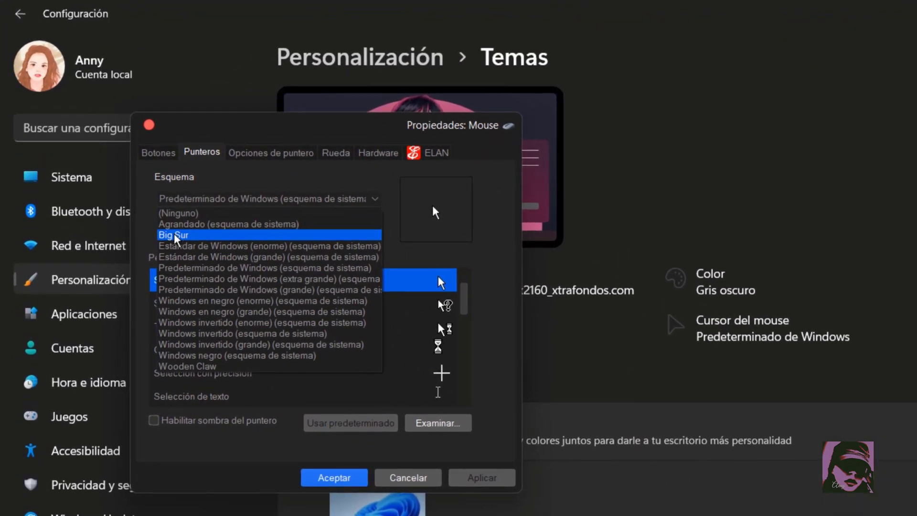
{"action": "left_click", "coordinate": [175, 235]}
{"action": "left_click_drag", "start_coordinate": [463, 307], "coordinate": [464, 382]}
{"action": "left_click", "coordinate": [497, 474]}
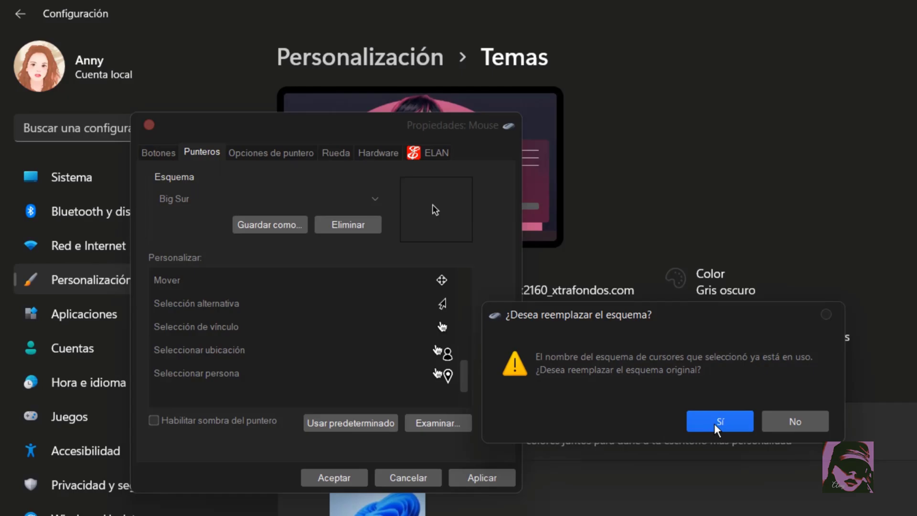
{"action": "left_click", "coordinate": [715, 423]}
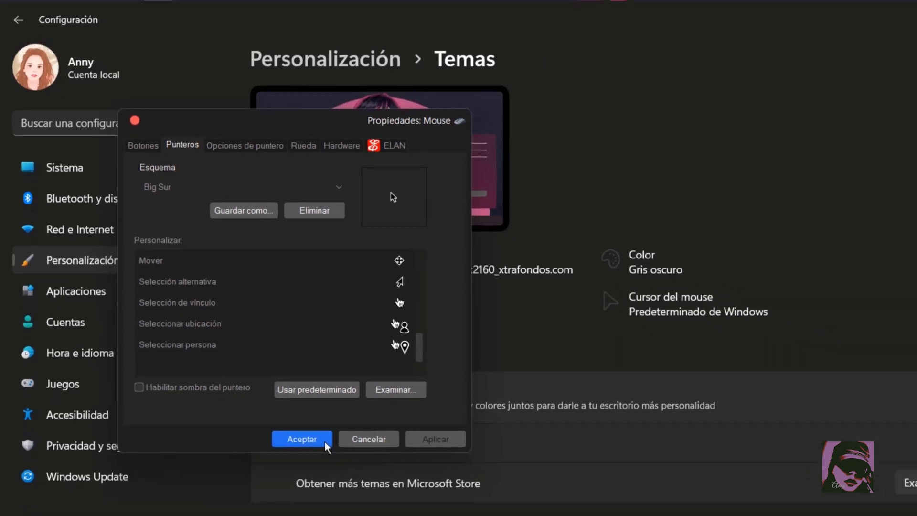
{"action": "left_click", "coordinate": [255, 364]}
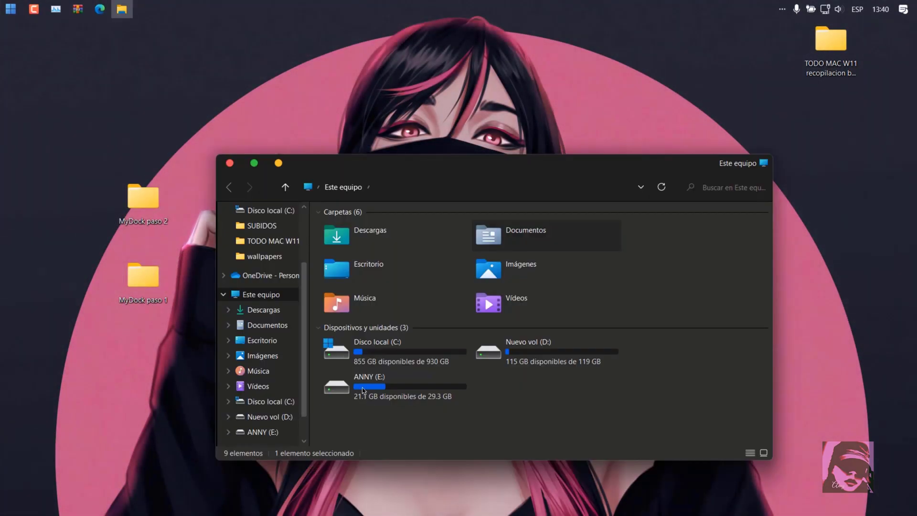
Move the MyDock paso 1 folder from the desktop to the root of drive C and rename it MyDock
{"action": "double_click", "coordinate": [423, 350]}
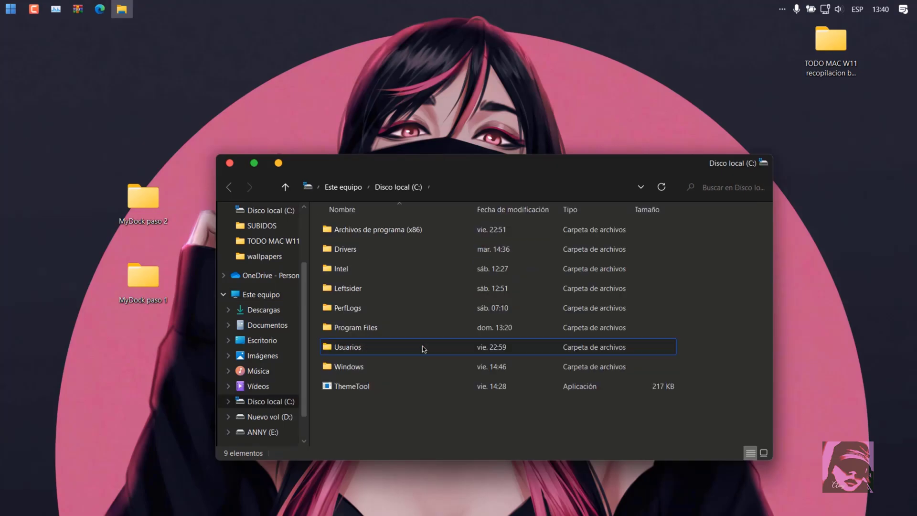
{"action": "left_click_drag", "start_coordinate": [123, 306], "coordinate": [376, 411]}
{"action": "right_click", "coordinate": [376, 411]}
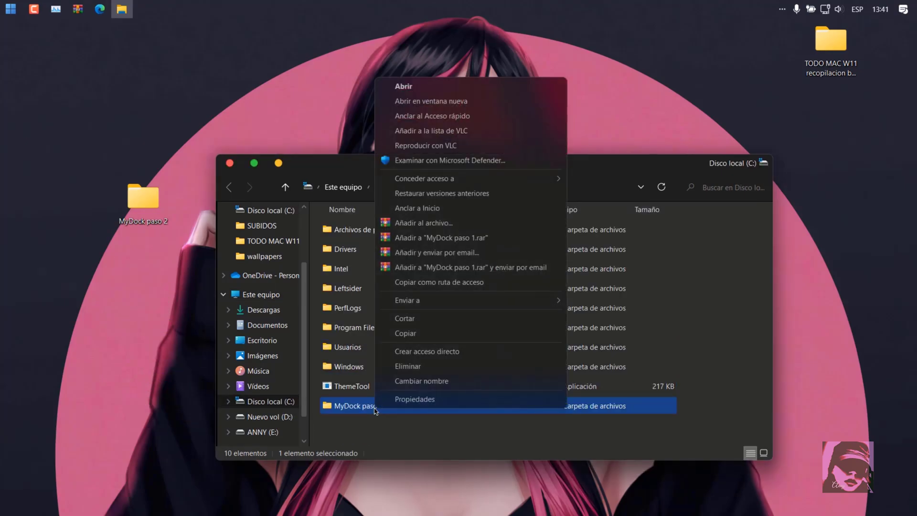
{"action": "left_click", "coordinate": [454, 383]}
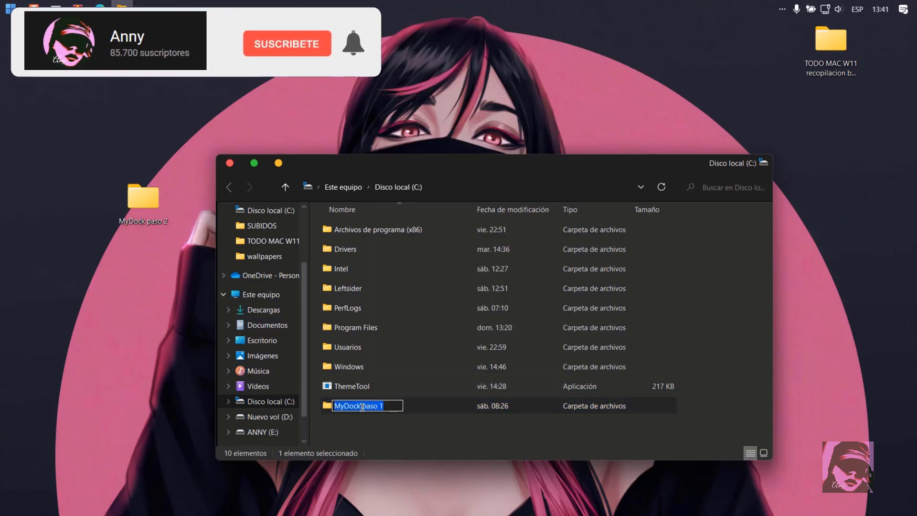
{"action": "key", "text": "Return"}
{"action": "left_click", "coordinate": [387, 434]}
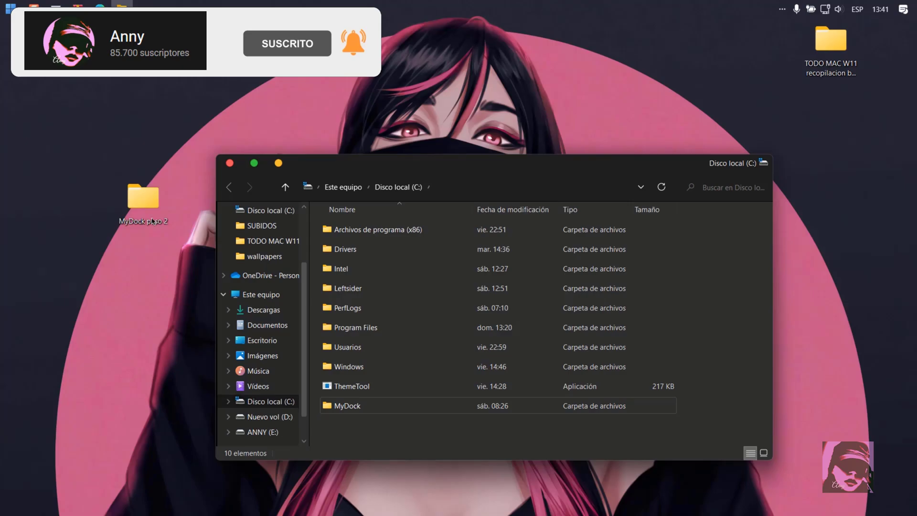
Open MyDock paso 2, follow its Move Here shortcut to drive C, and launch the MyDock application from the MyDock folder
{"action": "left_click", "coordinate": [148, 211]}
{"action": "double_click", "coordinate": [148, 211]}
{"action": "left_click", "coordinate": [388, 265]}
{"action": "left_click", "coordinate": [388, 265]}
{"action": "left_click_drag", "start_coordinate": [394, 266], "coordinate": [404, 283]}
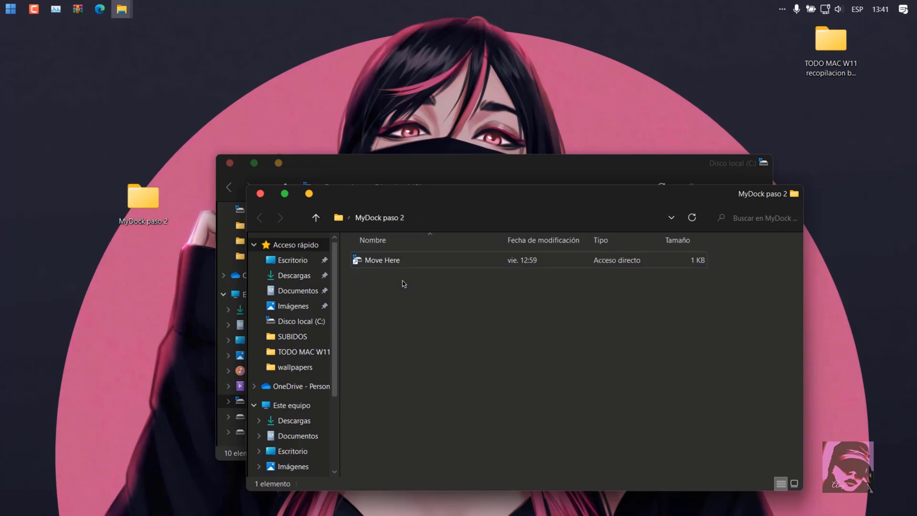
{"action": "double_click", "coordinate": [397, 269]}
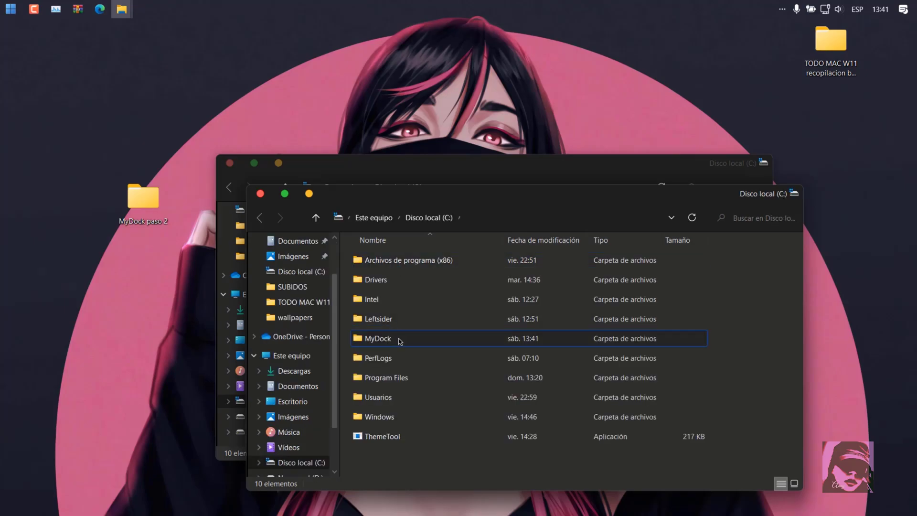
{"action": "double_click", "coordinate": [400, 339]}
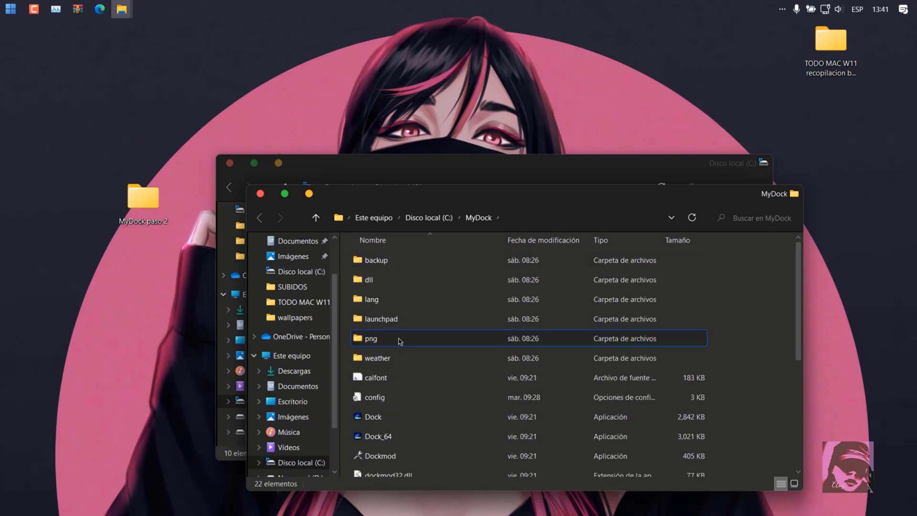
{"action": "scroll", "coordinate": [468, 333], "scroll_direction": "down", "scroll_amount": 3}
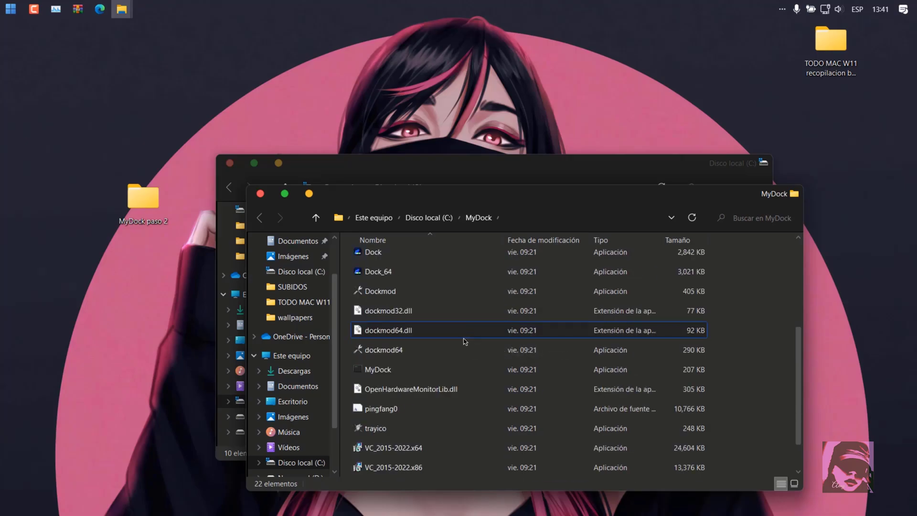
{"action": "left_click", "coordinate": [389, 374]}
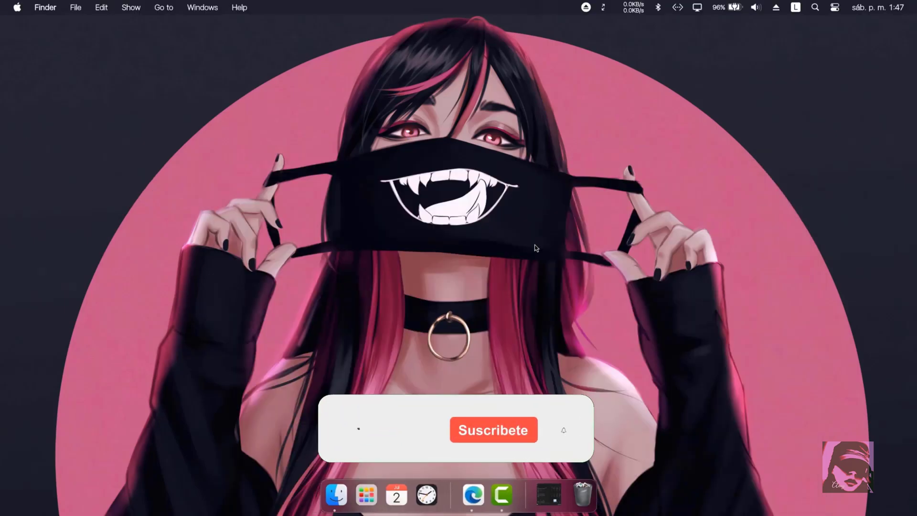
Examine the system commands in the Apple menu of the new menu bar
{"action": "left_click", "coordinate": [17, 7]}
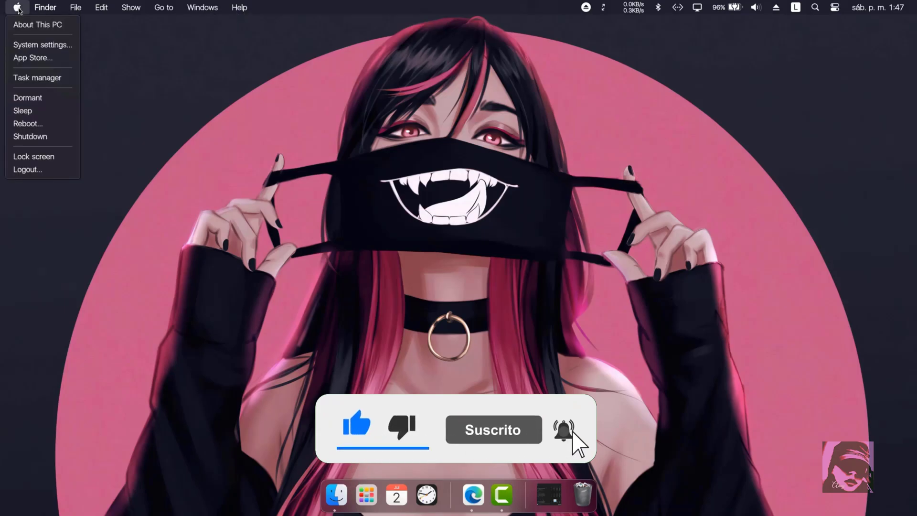
{"action": "left_click", "coordinate": [27, 170]}
{"action": "left_click", "coordinate": [17, 8]}
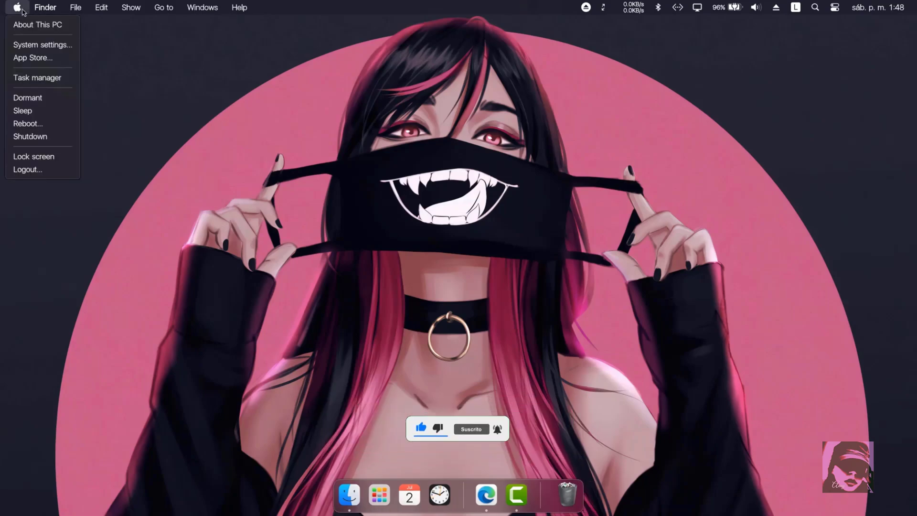
Open the MyDockFinder preferences, try the Light global interface color mode, and set it back to Dark
{"action": "left_click", "coordinate": [44, 7]}
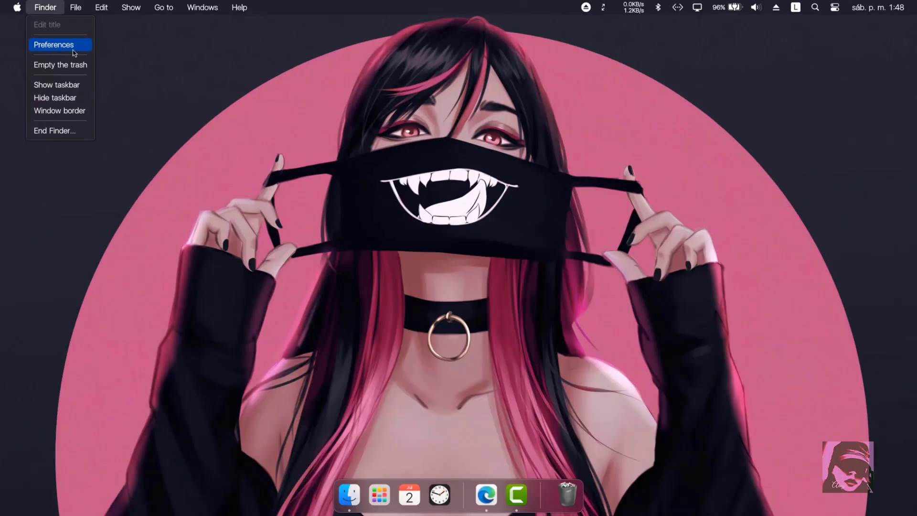
{"action": "left_click", "coordinate": [82, 85]}
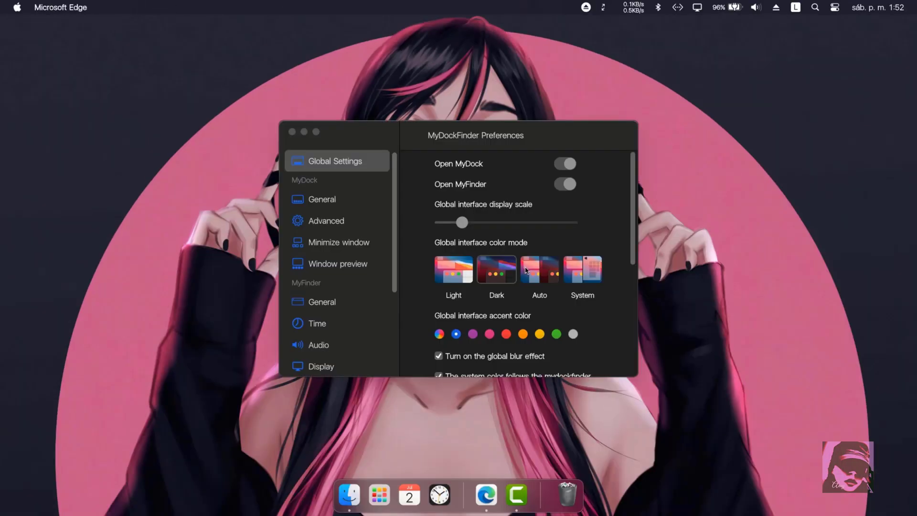
{"action": "left_click", "coordinate": [463, 276]}
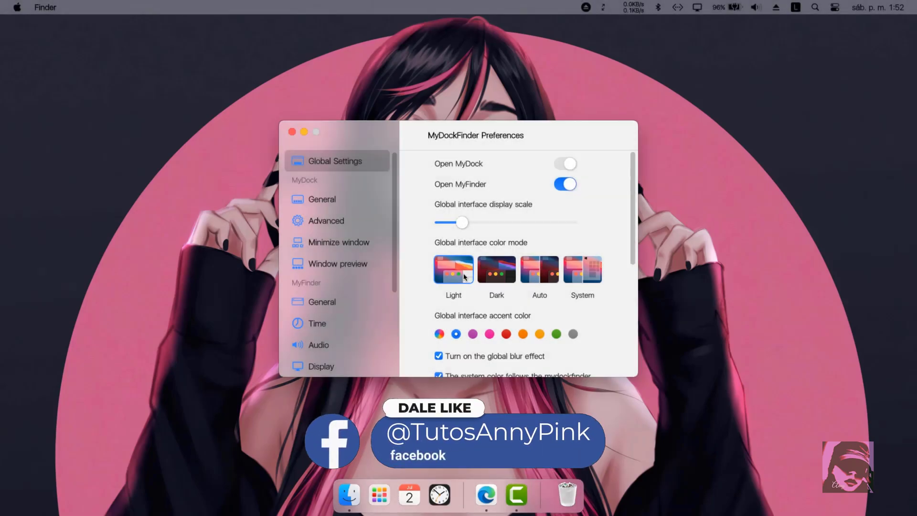
{"action": "left_click", "coordinate": [488, 277]}
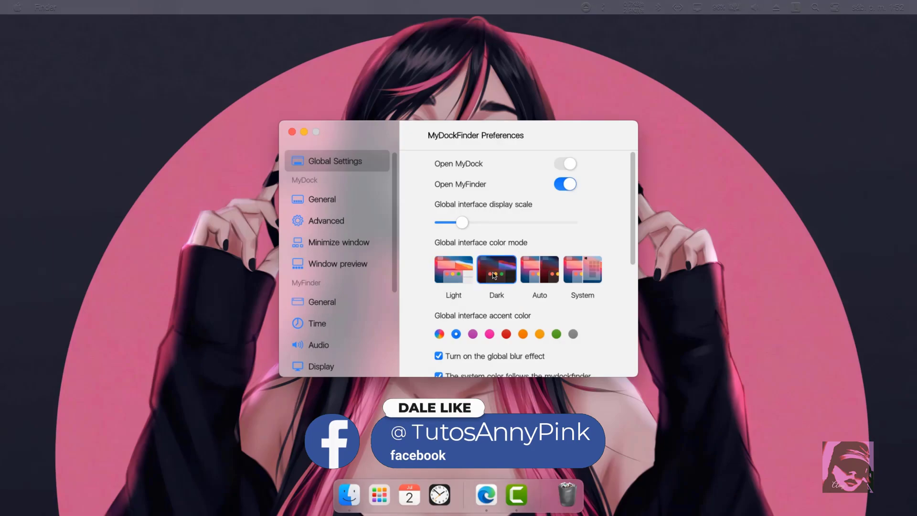
Restore the Tech Rifle Mac Dock icon backup in MyDock's advanced preferences and restart the program
{"action": "left_click", "coordinate": [524, 279]}
{"action": "left_click", "coordinate": [334, 221]}
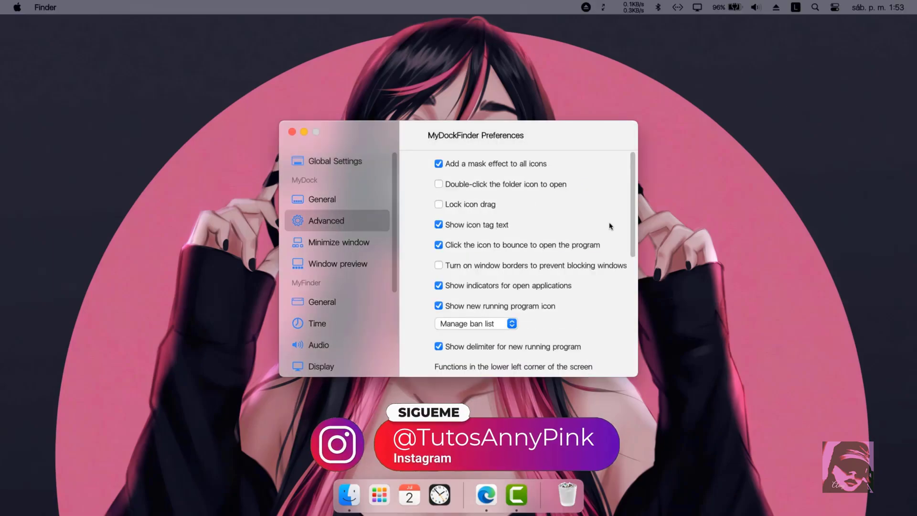
{"action": "scroll", "coordinate": [630, 238], "scroll_direction": "down", "scroll_amount": 2}
{"action": "scroll", "coordinate": [631, 238], "scroll_direction": "down", "scroll_amount": 8}
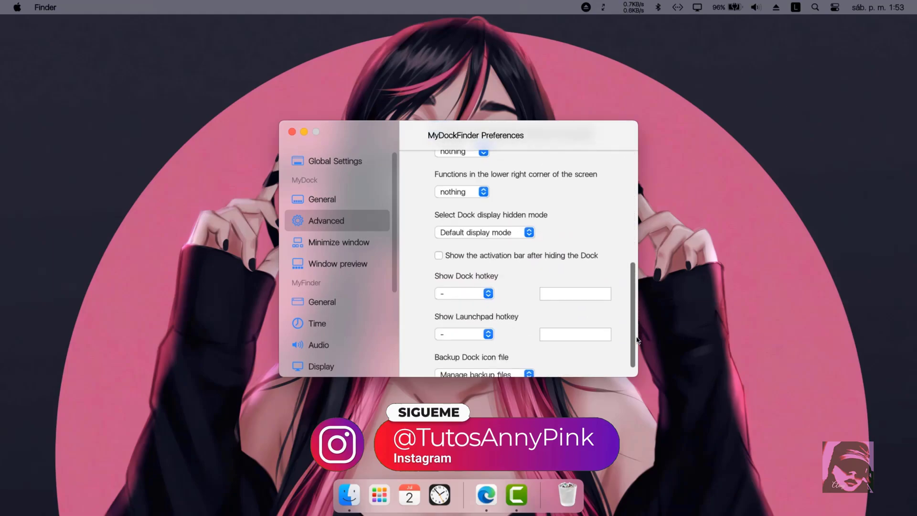
{"action": "left_click", "coordinate": [513, 361]}
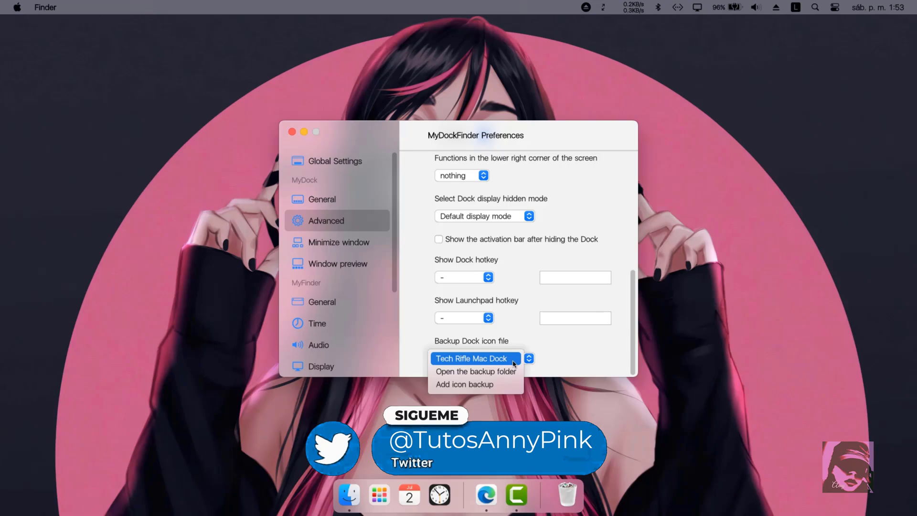
{"action": "left_click", "coordinate": [514, 362]}
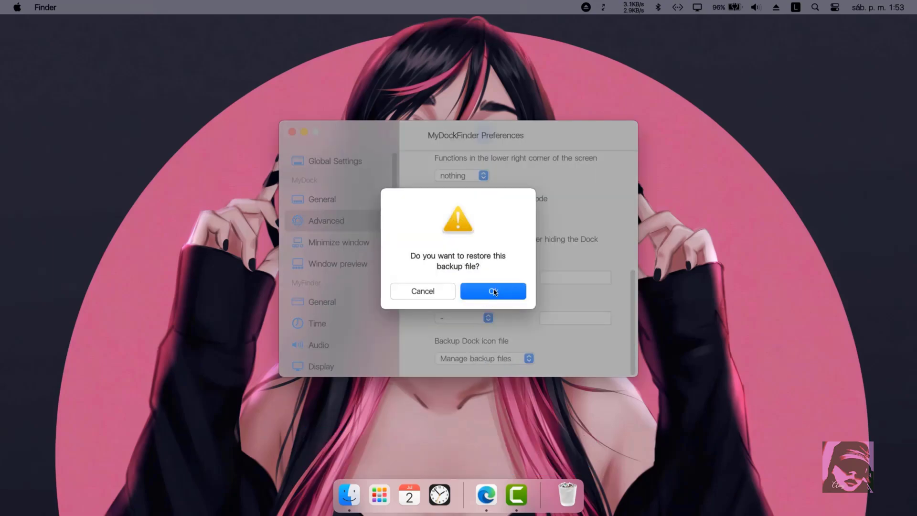
{"action": "left_click", "coordinate": [494, 291]}
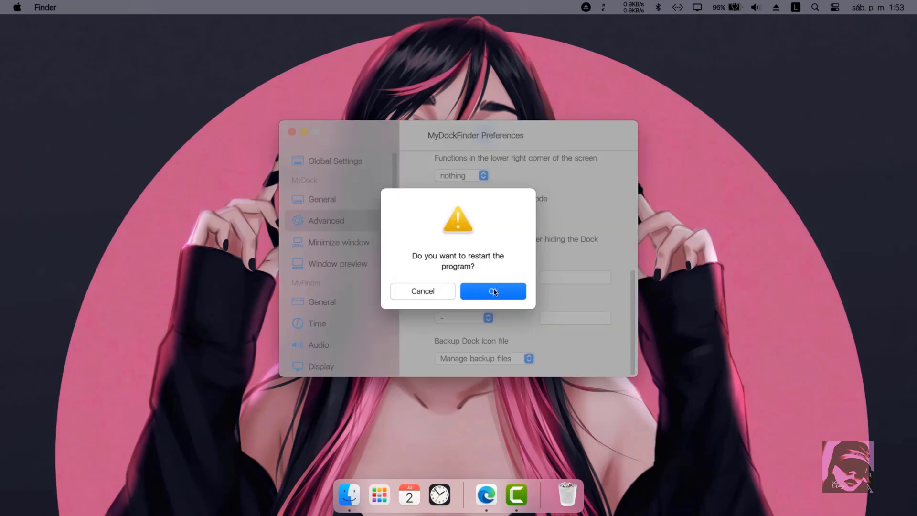
{"action": "left_click", "coordinate": [494, 291]}
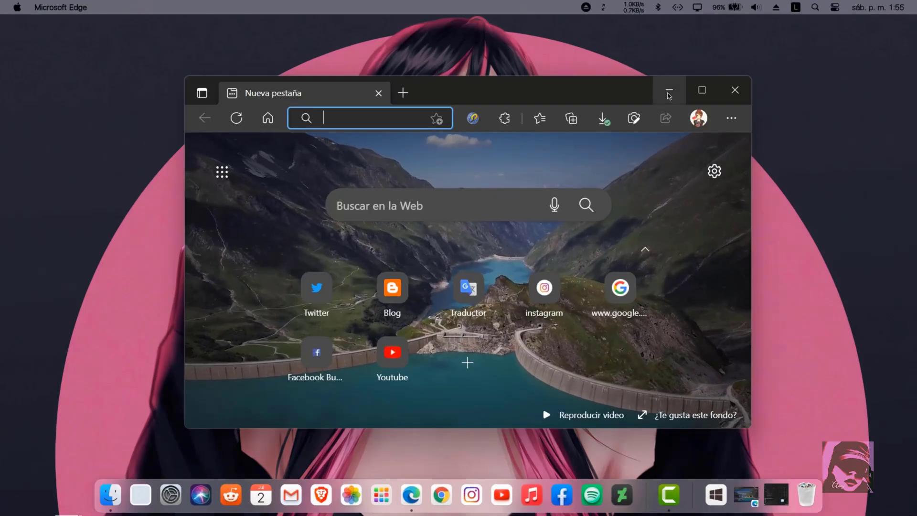
Test the new dock by minimizing the Edge window, restoring it from its dock thumbnail and minimizing it again
{"action": "left_click", "coordinate": [667, 90]}
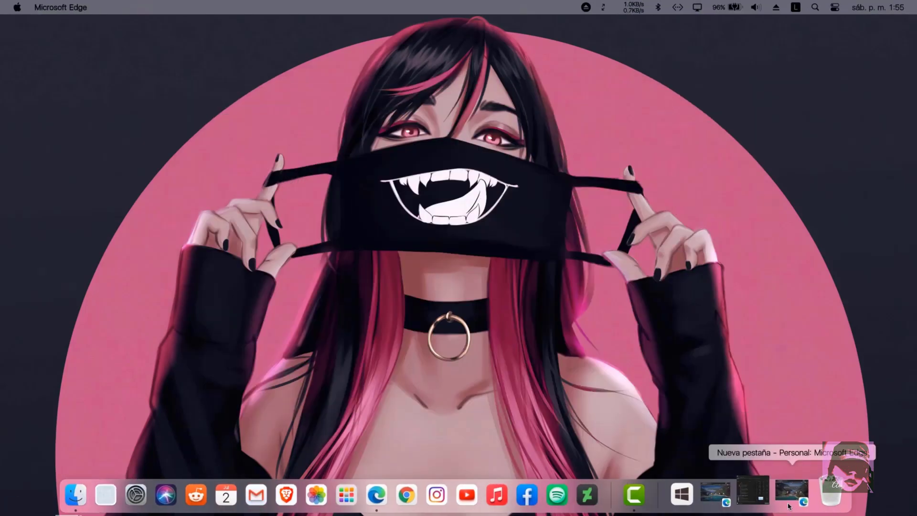
{"action": "left_click", "coordinate": [734, 494]}
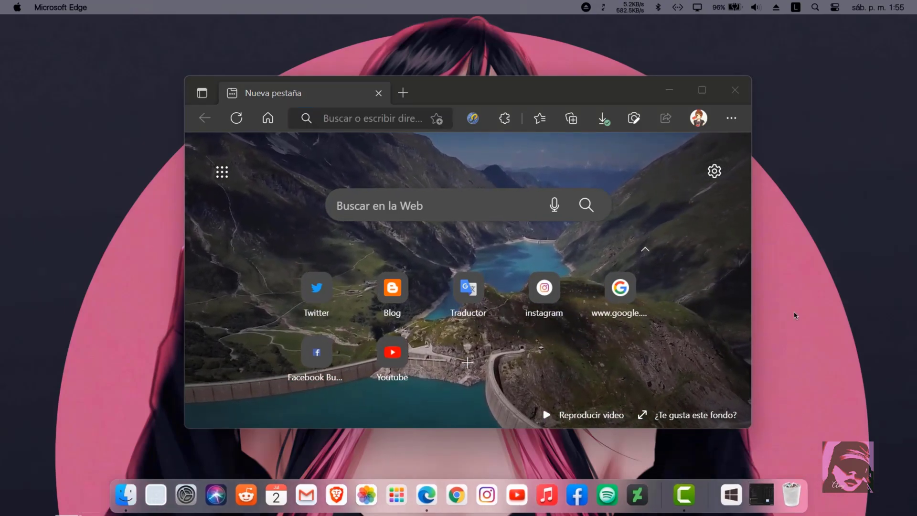
{"action": "key", "text": "super+m"}
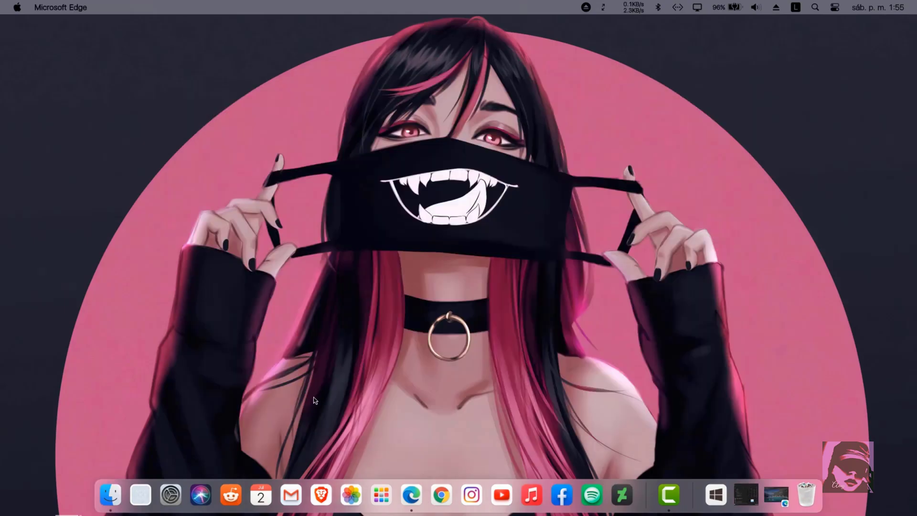
Open Photos from the dock, test maximizing and restoring its window, and minimize it
{"action": "left_click", "coordinate": [352, 491]}
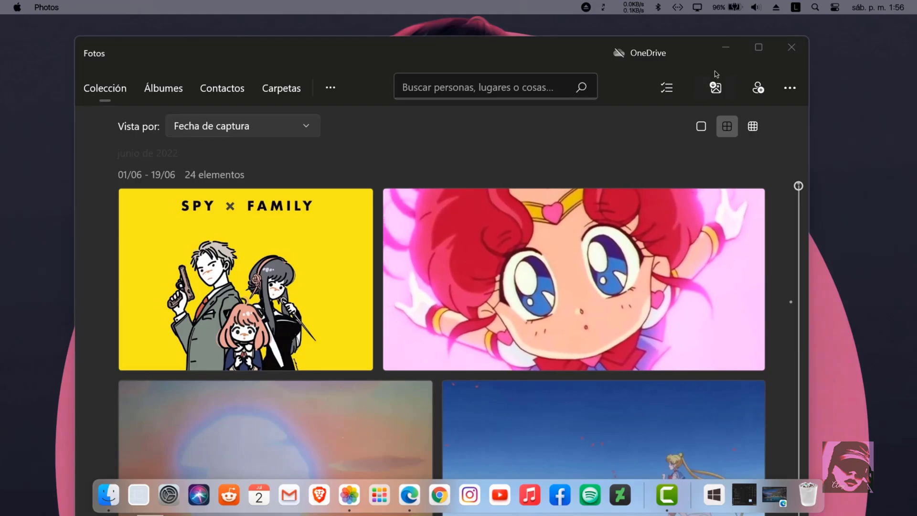
{"action": "key", "text": "ctrl+super+f"}
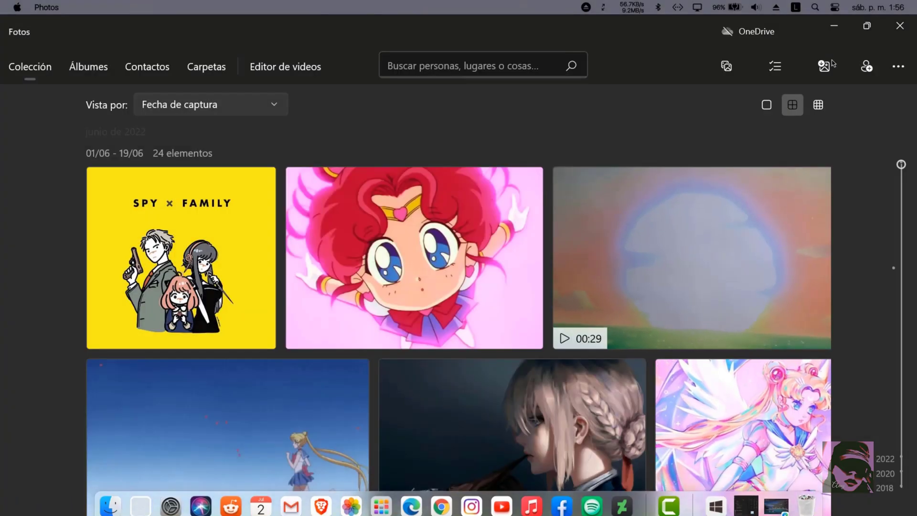
{"action": "left_click", "coordinate": [869, 28]}
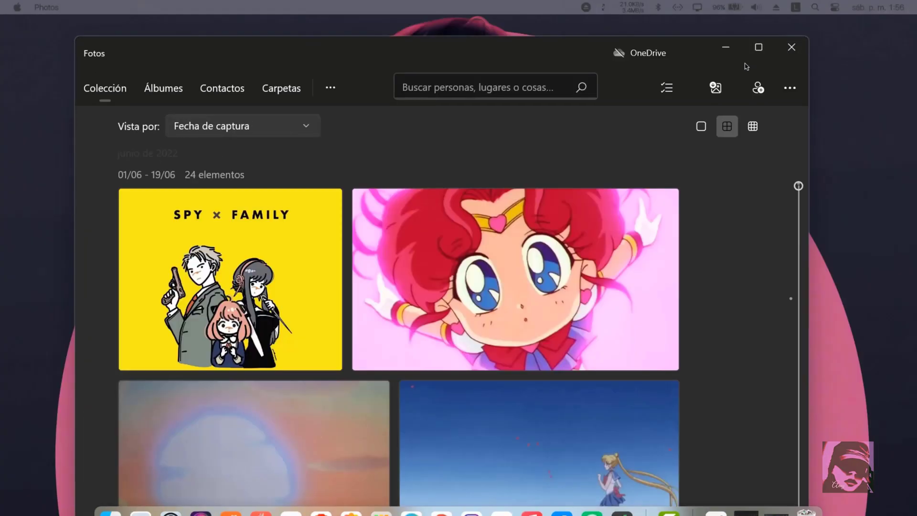
{"action": "left_click", "coordinate": [727, 51]}
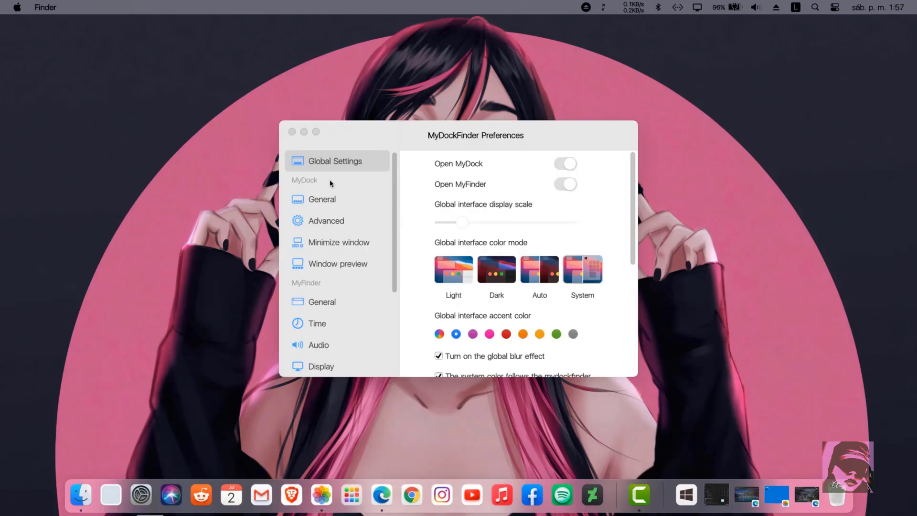
In MyDock's general preferences, try CMN15D3 as the screen that displays the Dock, and switch it to C27F591
{"action": "left_click", "coordinate": [347, 222]}
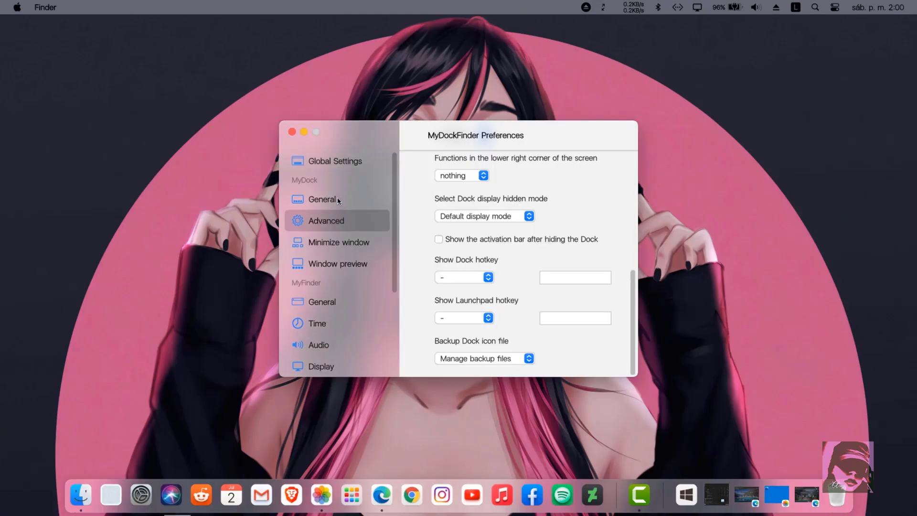
{"action": "left_click", "coordinate": [338, 201]}
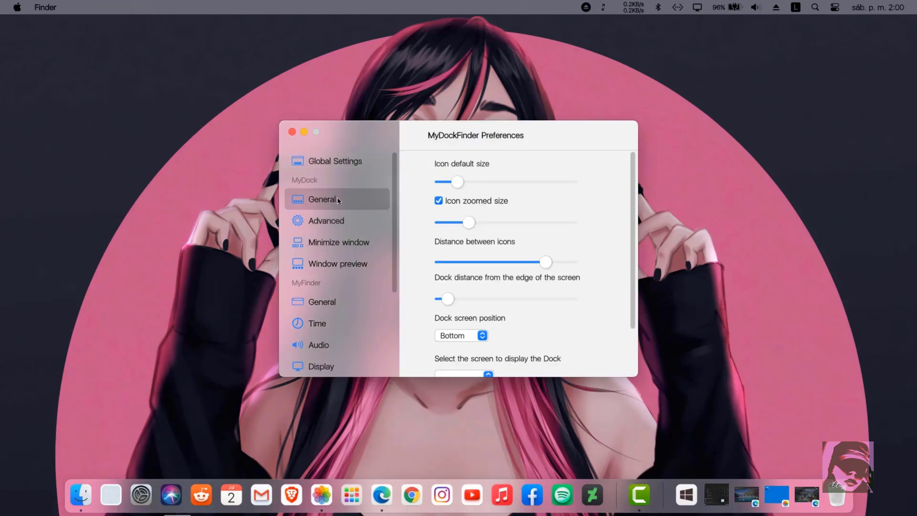
{"action": "scroll", "coordinate": [634, 253], "scroll_direction": "down", "scroll_amount": 3}
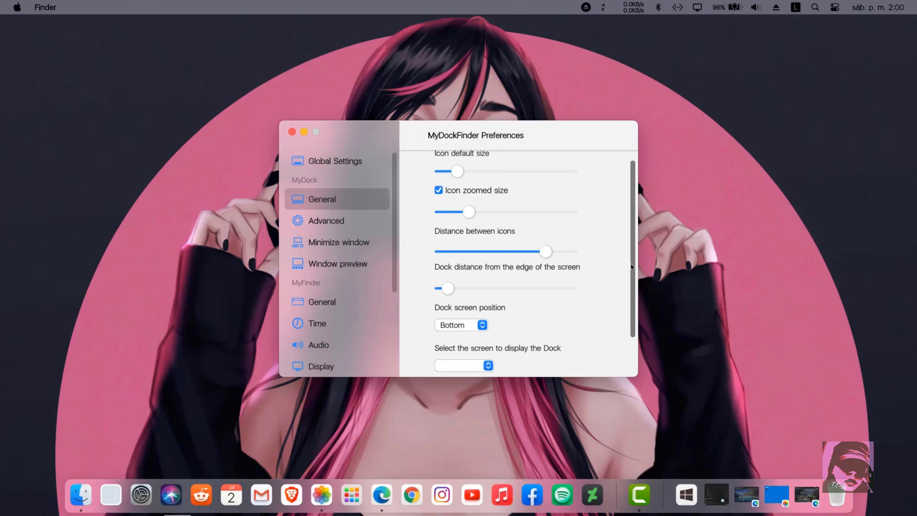
{"action": "left_click", "coordinate": [489, 319]}
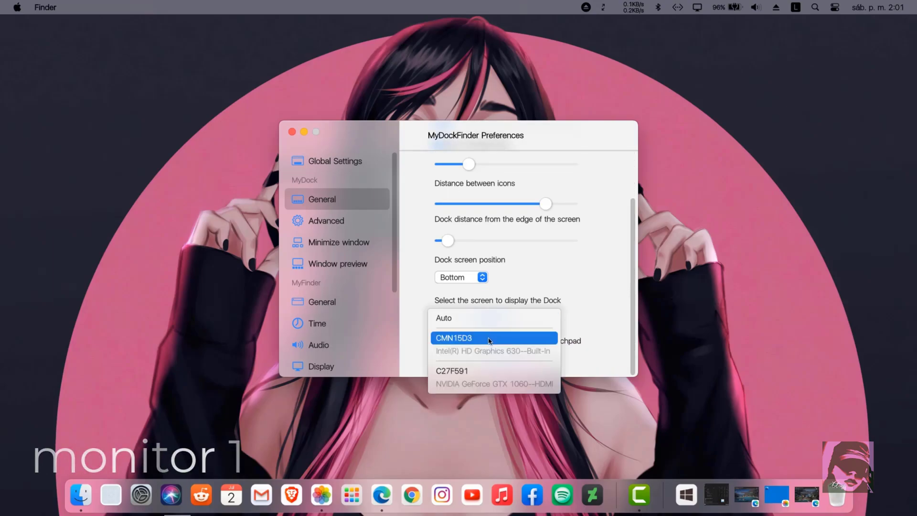
{"action": "left_click", "coordinate": [489, 339]}
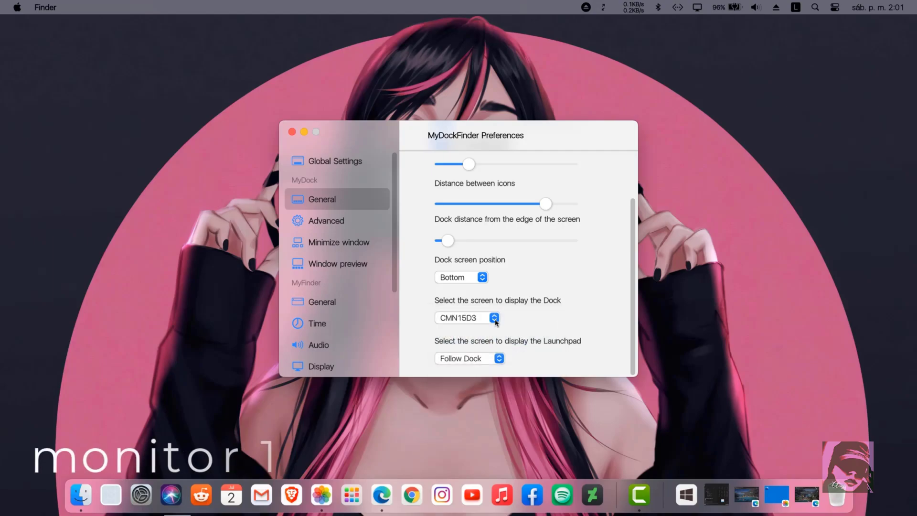
{"action": "left_click", "coordinate": [492, 319]}
{"action": "left_click", "coordinate": [491, 352]}
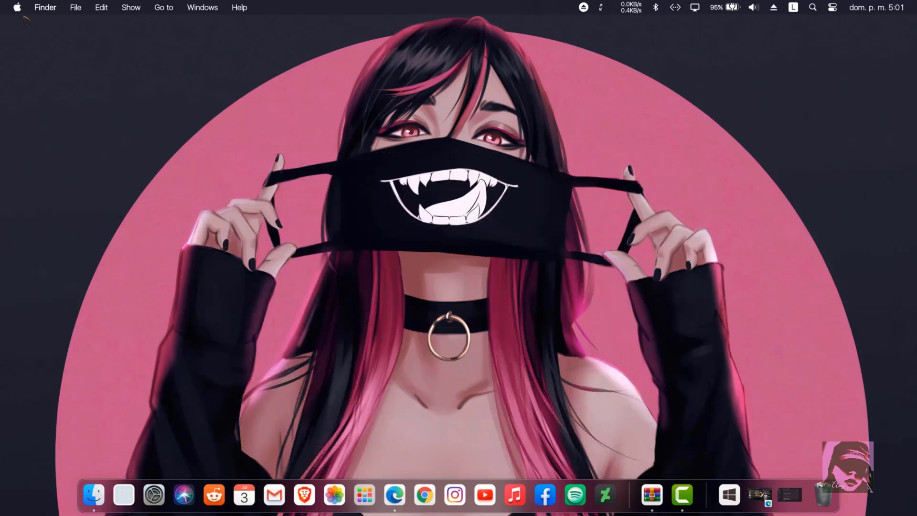
Open the wallpaper theme settings in the MyDockFinder preferences and go to the website for downloading wallpaper themes
{"action": "left_click", "coordinate": [18, 8]}
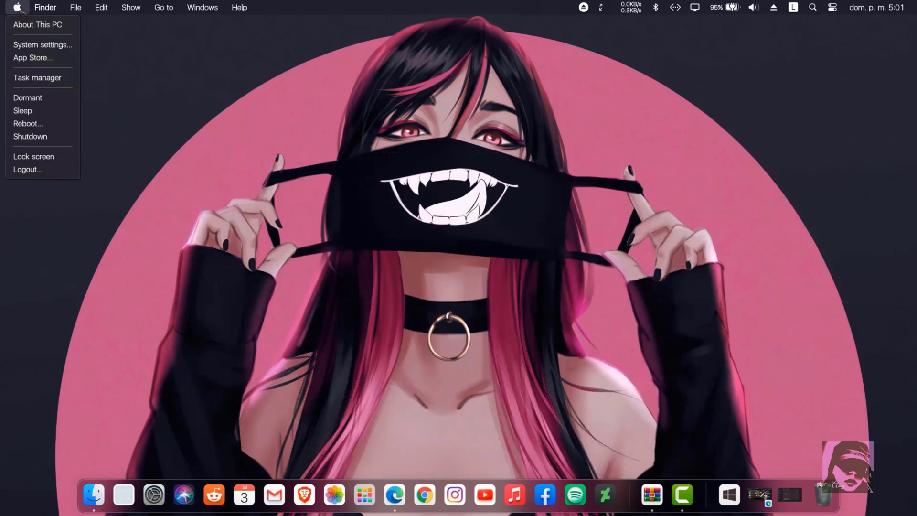
{"action": "key", "text": "Escape"}
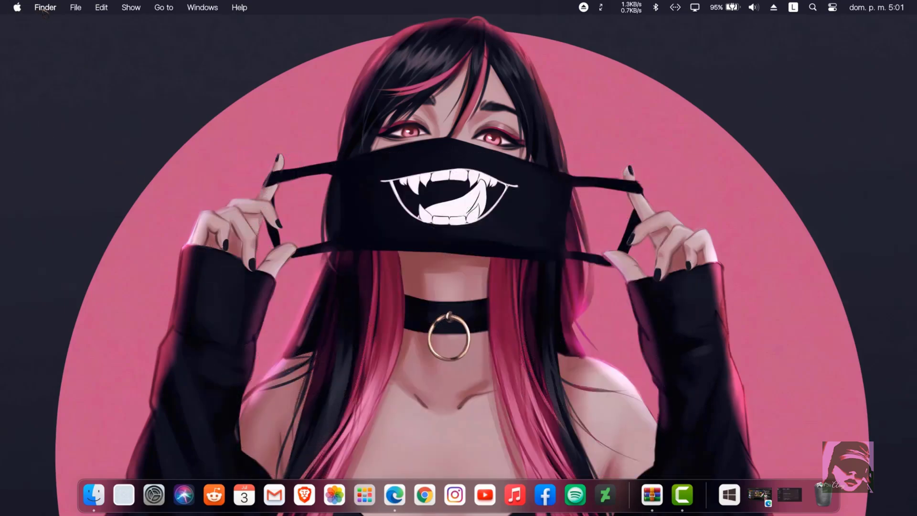
{"action": "left_click", "coordinate": [46, 7]}
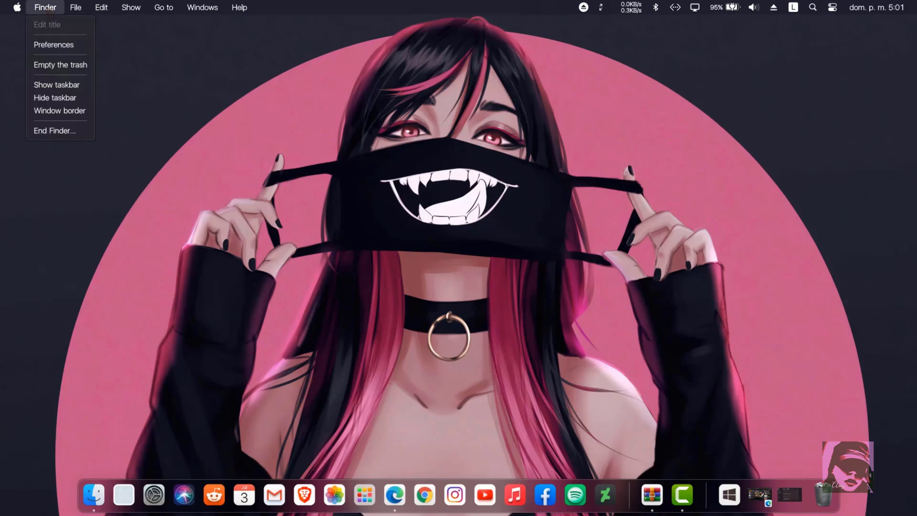
{"action": "left_click", "coordinate": [48, 43]}
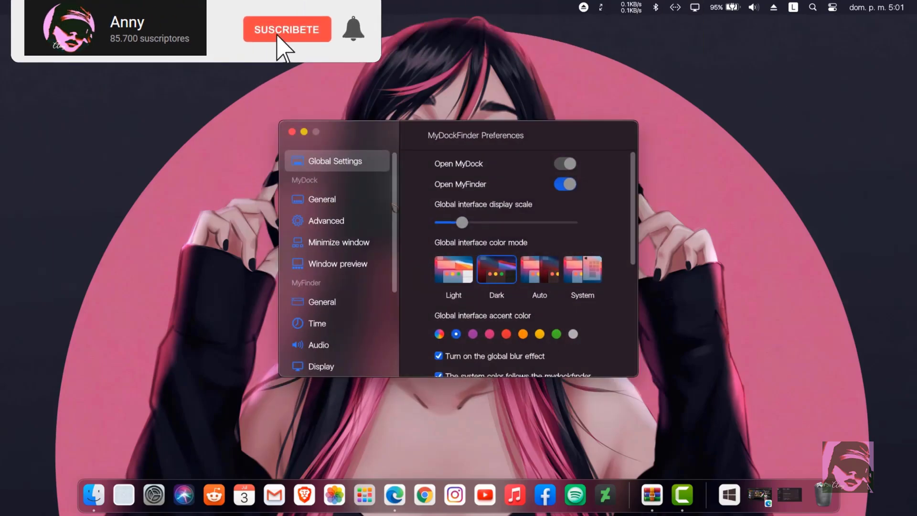
{"action": "scroll", "coordinate": [346, 279], "scroll_direction": "down", "scroll_amount": 5}
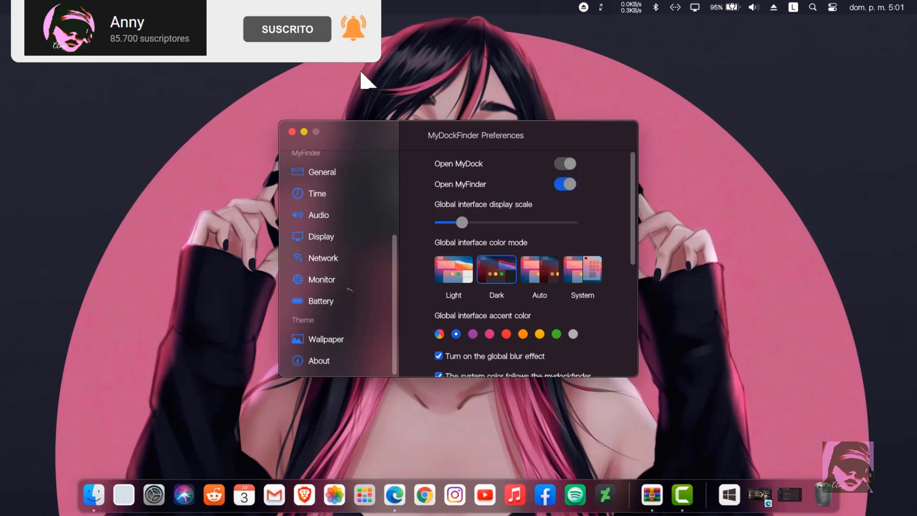
{"action": "left_click", "coordinate": [334, 340]}
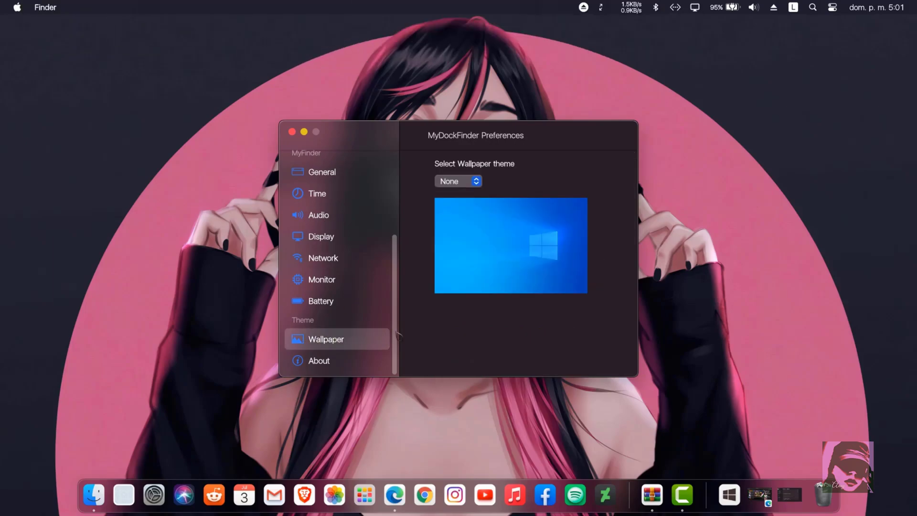
{"action": "left_click", "coordinate": [476, 182]}
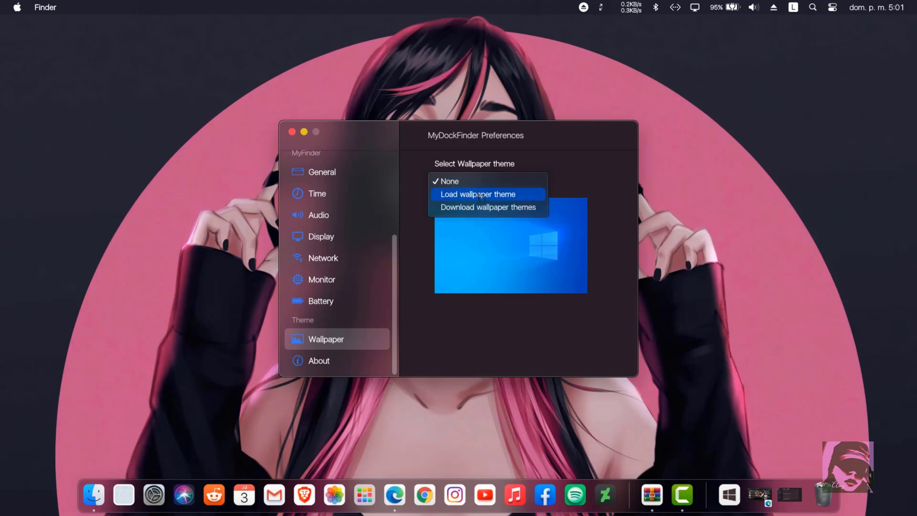
{"action": "left_click", "coordinate": [509, 207]}
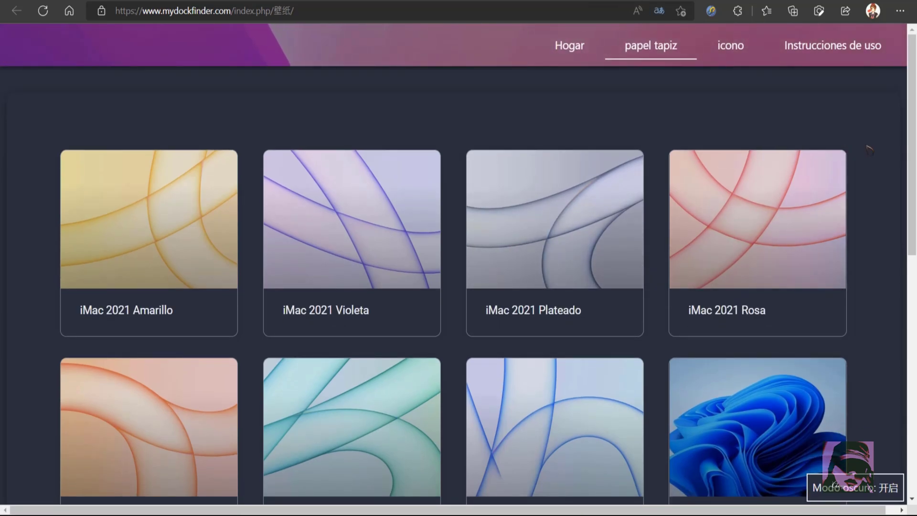
Open the Gran Sur wallpaper theme and download its Nubes Azules archive with the ordinary download, completing the network verification
{"action": "scroll", "coordinate": [887, 149], "scroll_direction": "down", "scroll_amount": 5}
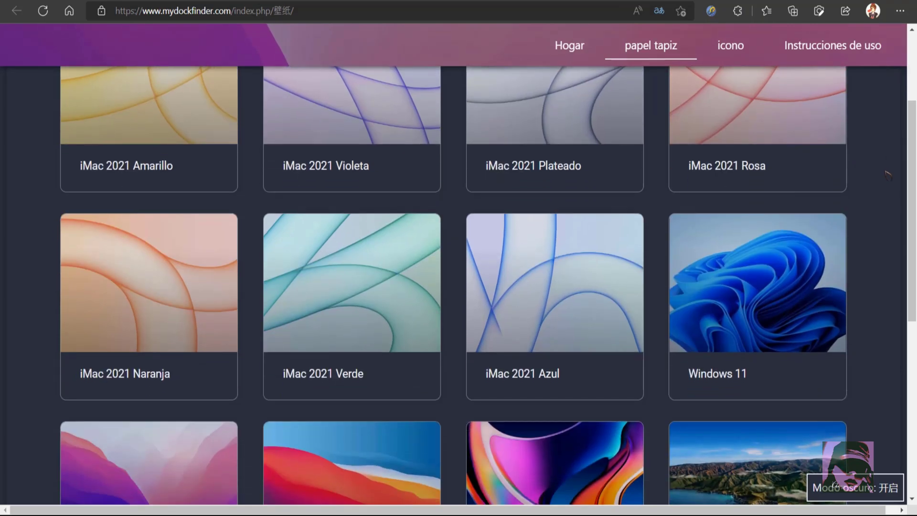
{"action": "scroll", "coordinate": [887, 175], "scroll_direction": "down", "scroll_amount": 6}
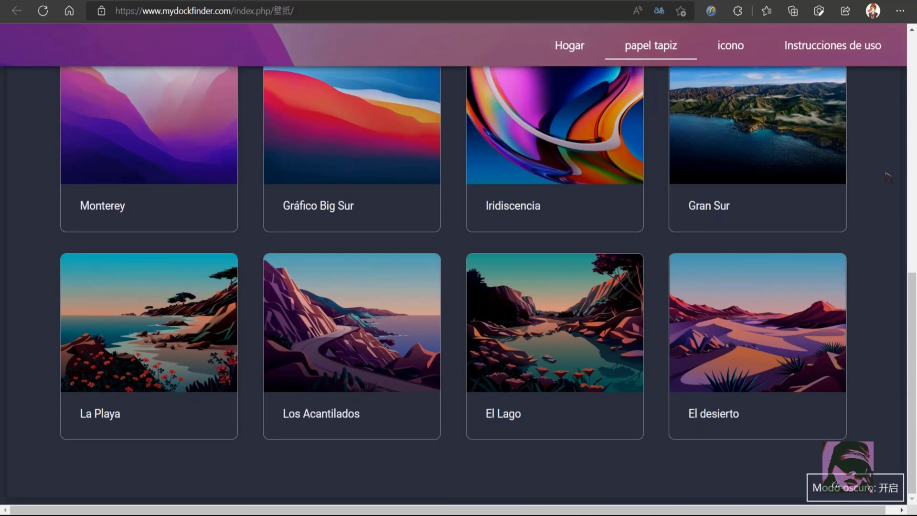
{"action": "left_click", "coordinate": [821, 205]}
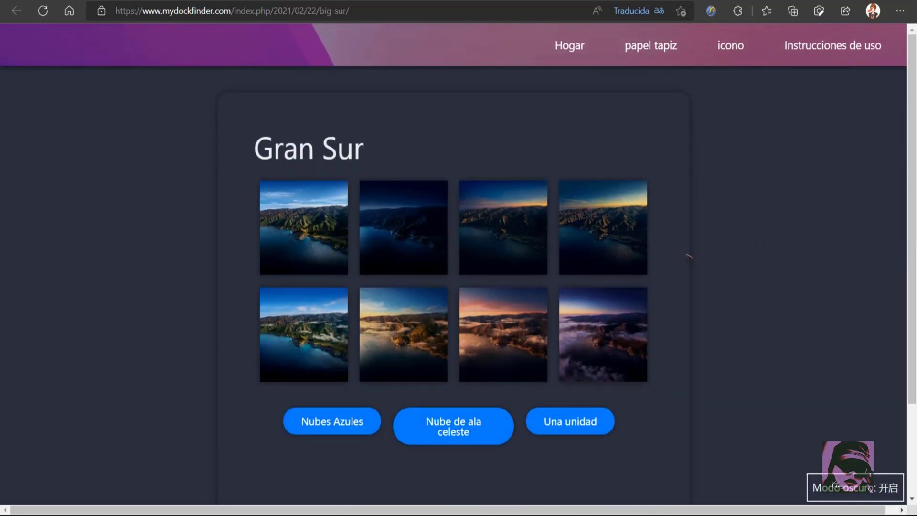
{"action": "left_click", "coordinate": [341, 425]}
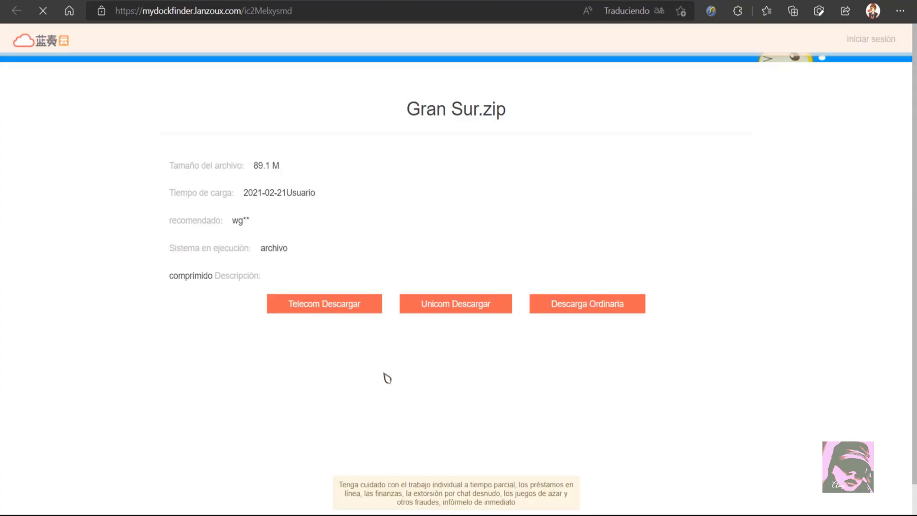
{"action": "left_click", "coordinate": [542, 308]}
{"action": "left_click", "coordinate": [501, 272]}
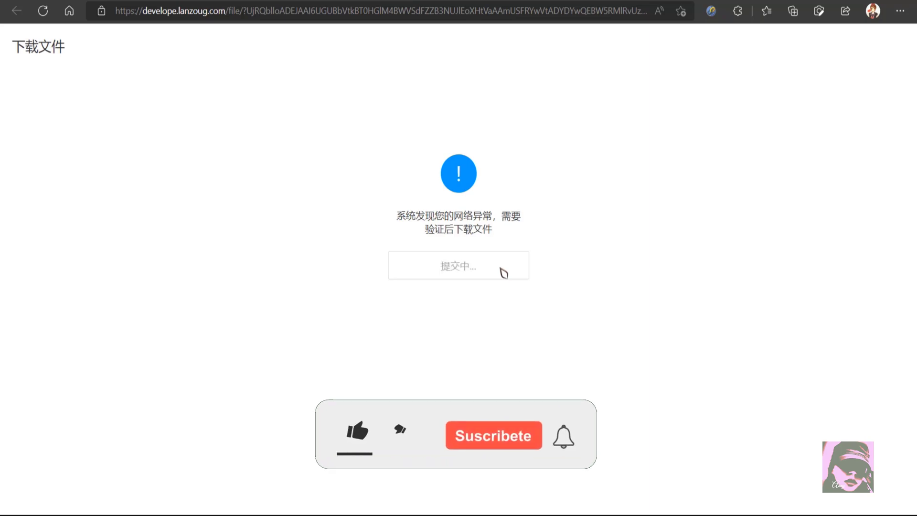
{"action": "left_click", "coordinate": [479, 226]}
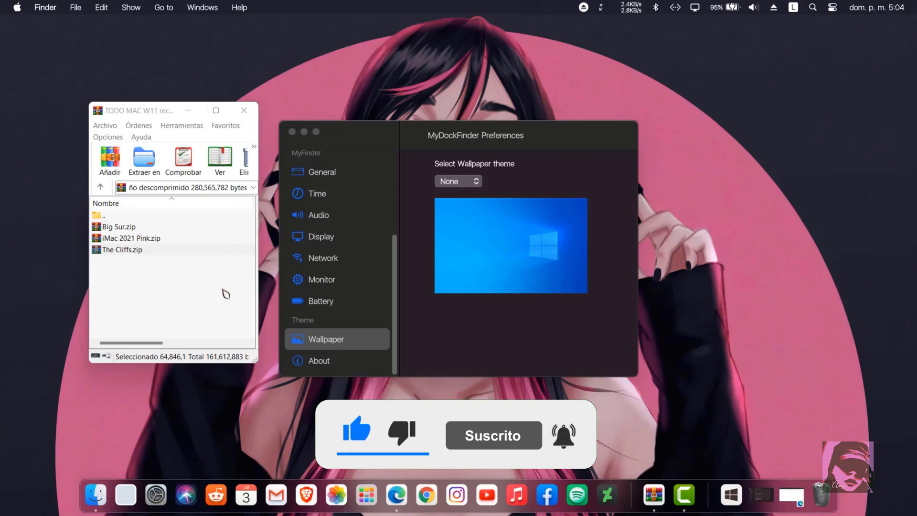
Extract The Cliffs.zip from the open archive to the desktop and minimize the archive window
{"action": "left_click", "coordinate": [138, 272]}
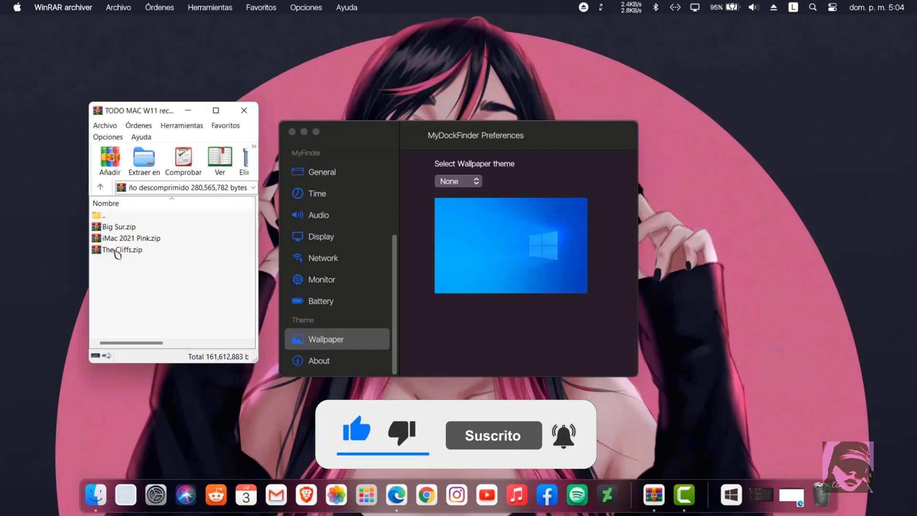
{"action": "left_click", "coordinate": [117, 253]}
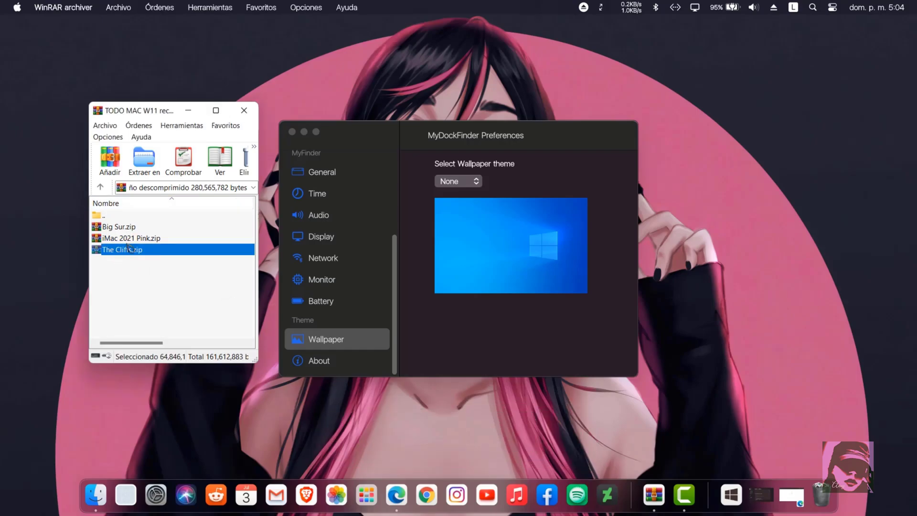
{"action": "left_click_drag", "start_coordinate": [77, 256], "coordinate": [66, 265]}
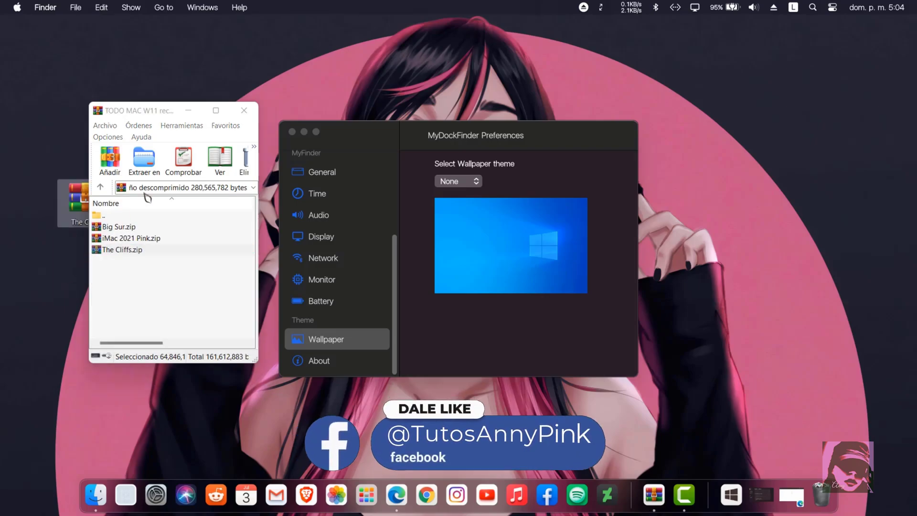
{"action": "left_click", "coordinate": [188, 111]}
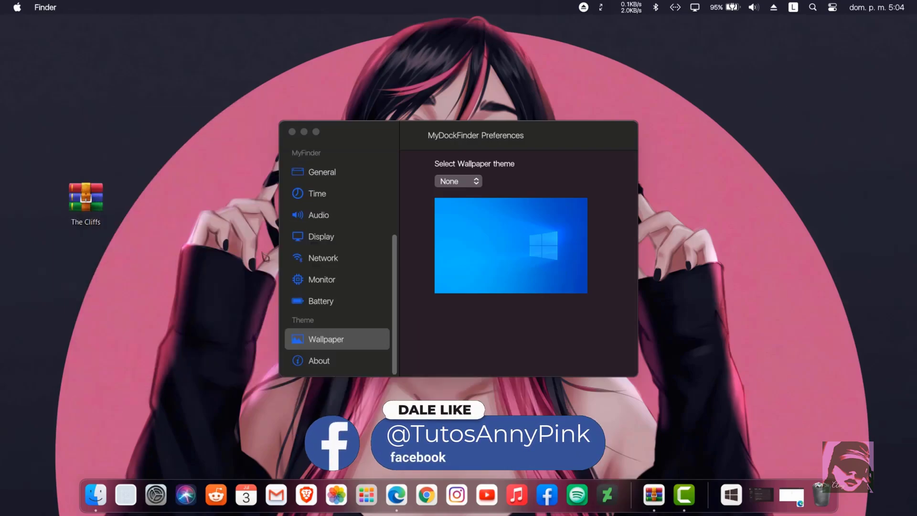
Load the Big Sur archive from Descargas as a wallpaper theme, select Big Sur and apply it
{"action": "left_click", "coordinate": [468, 183]}
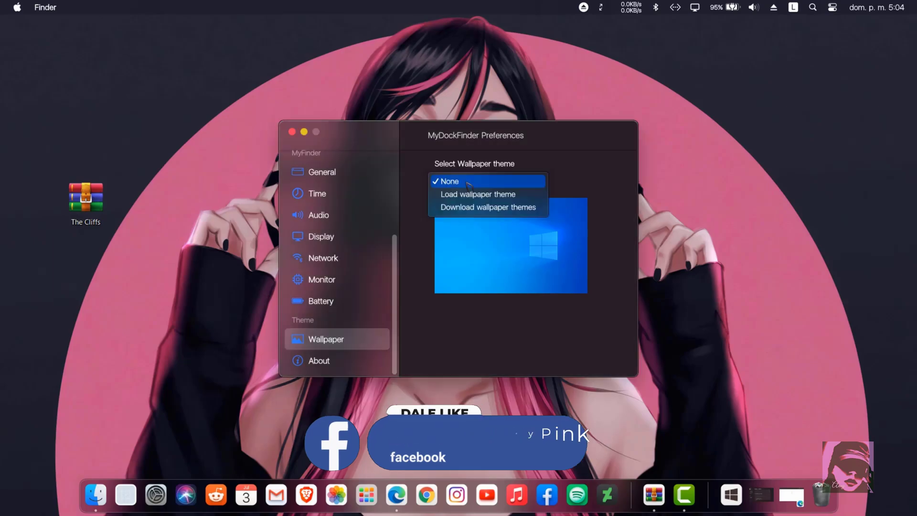
{"action": "left_click", "coordinate": [492, 195]}
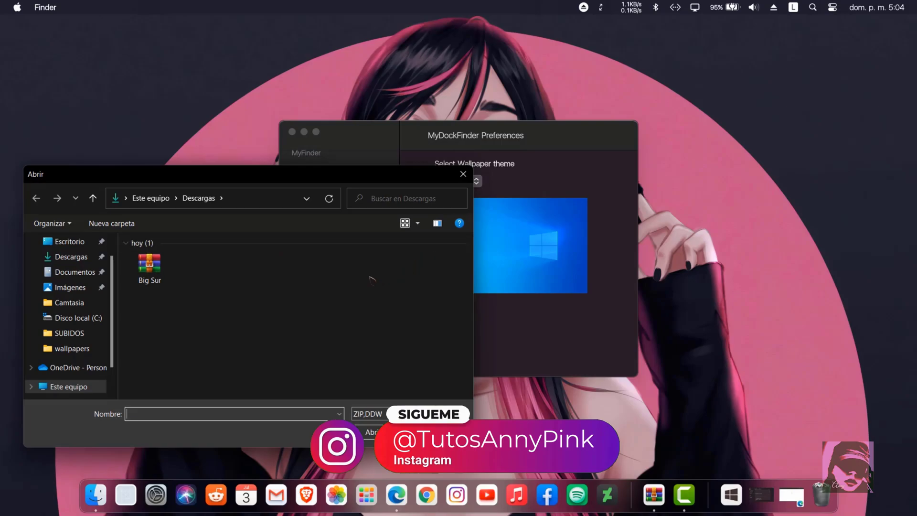
{"action": "double_click", "coordinate": [149, 277]}
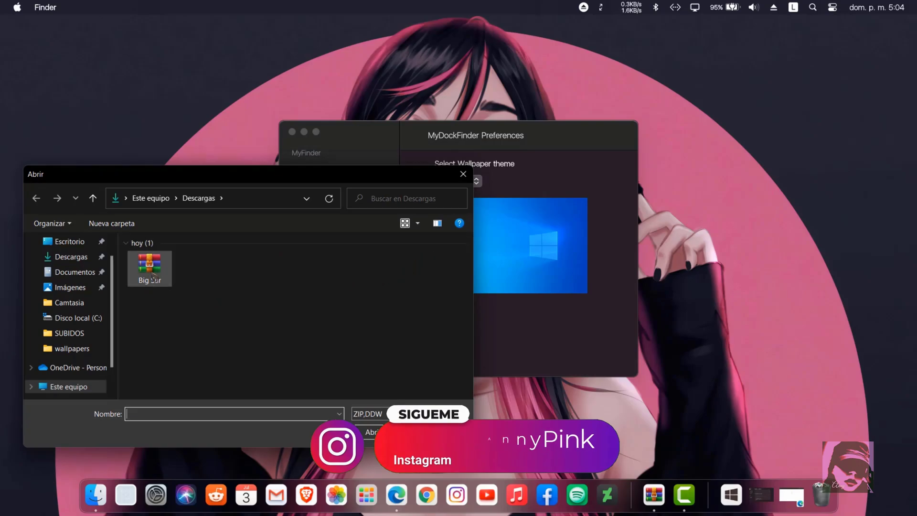
{"action": "left_click", "coordinate": [458, 181]}
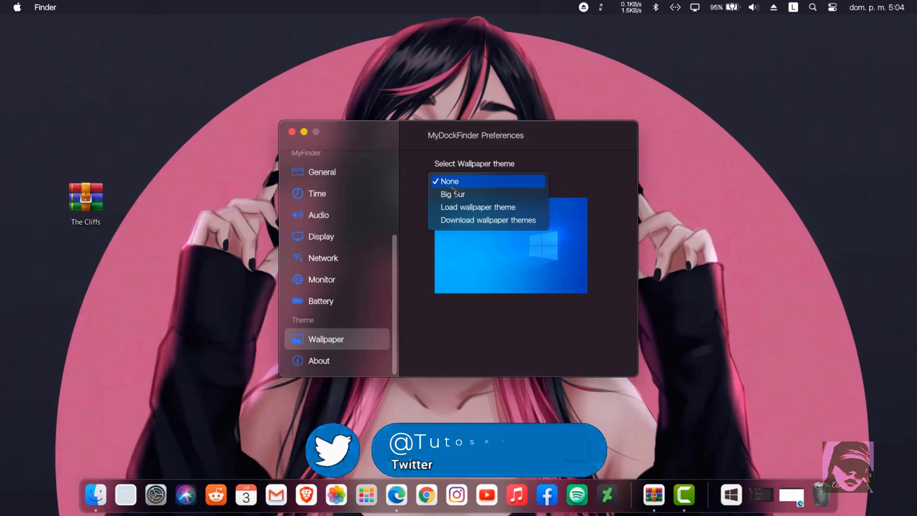
{"action": "left_click", "coordinate": [474, 195]}
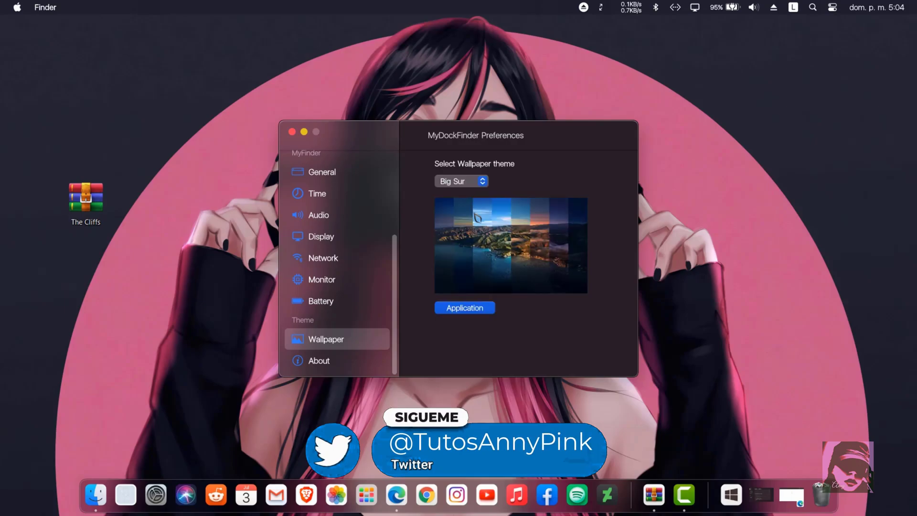
{"action": "left_click", "coordinate": [480, 309]}
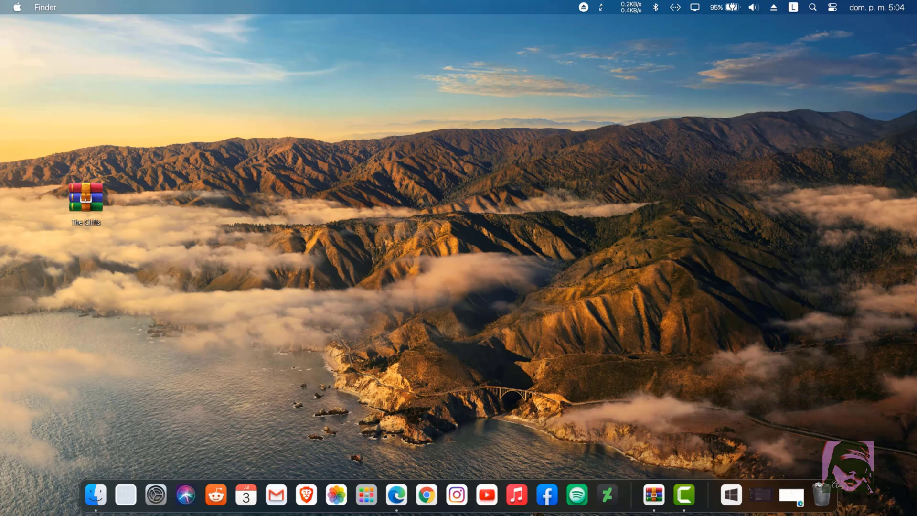
Load The Cliffs archive from Escritorio as a wallpaper theme, apply it, and move the preferences window out of the way
{"action": "left_click", "coordinate": [478, 171]}
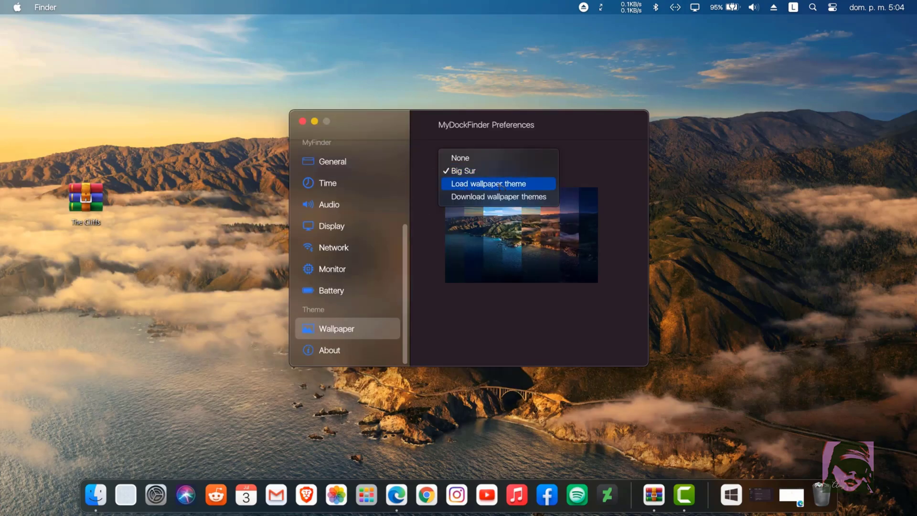
{"action": "left_click", "coordinate": [512, 183]}
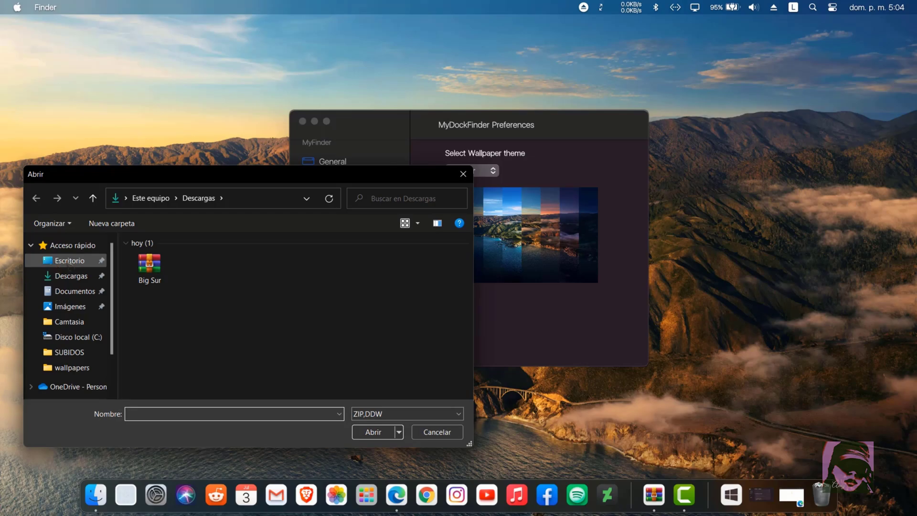
{"action": "left_click", "coordinate": [69, 261]}
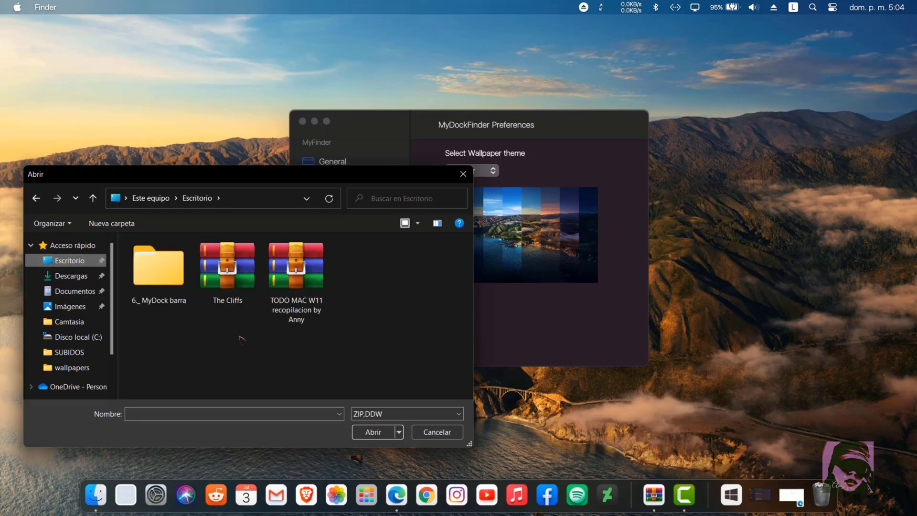
{"action": "double_click", "coordinate": [241, 283]}
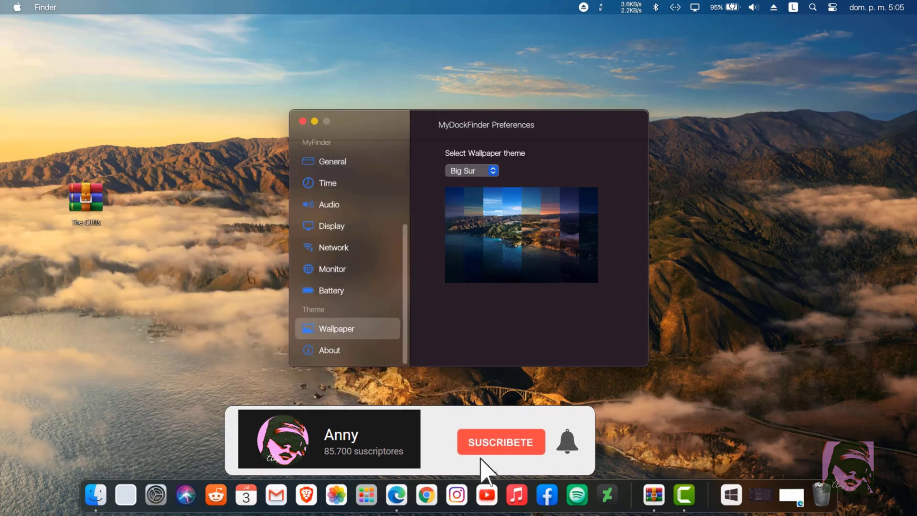
{"action": "left_click", "coordinate": [493, 173]}
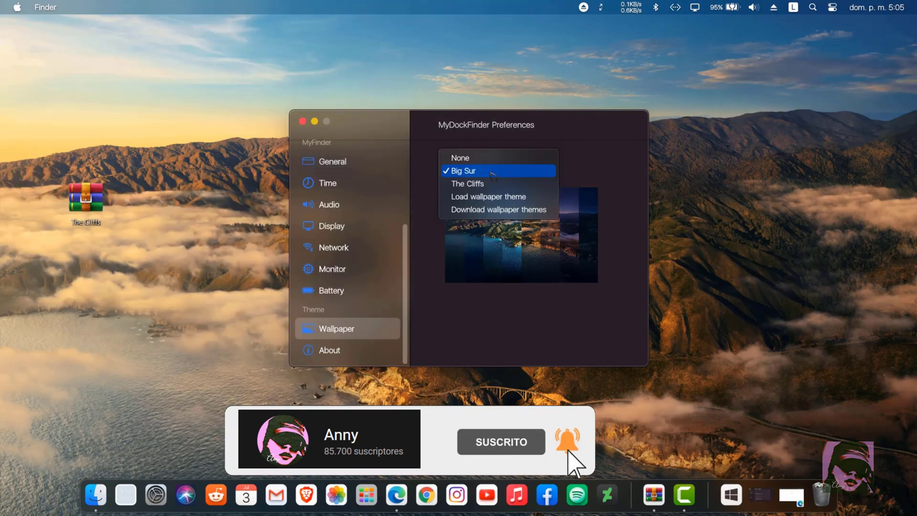
{"action": "left_click", "coordinate": [492, 185]}
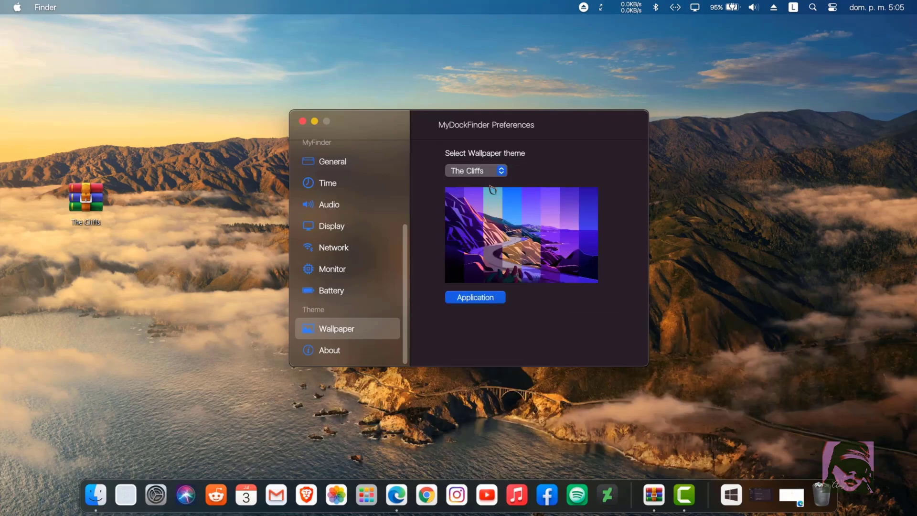
{"action": "left_click", "coordinate": [478, 297]}
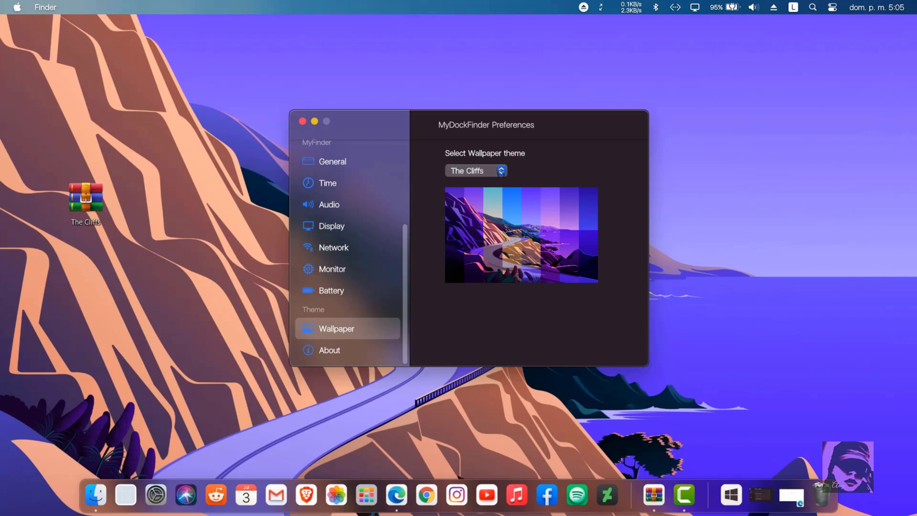
{"action": "left_click_drag", "start_coordinate": [494, 119], "coordinate": [0, 142]}
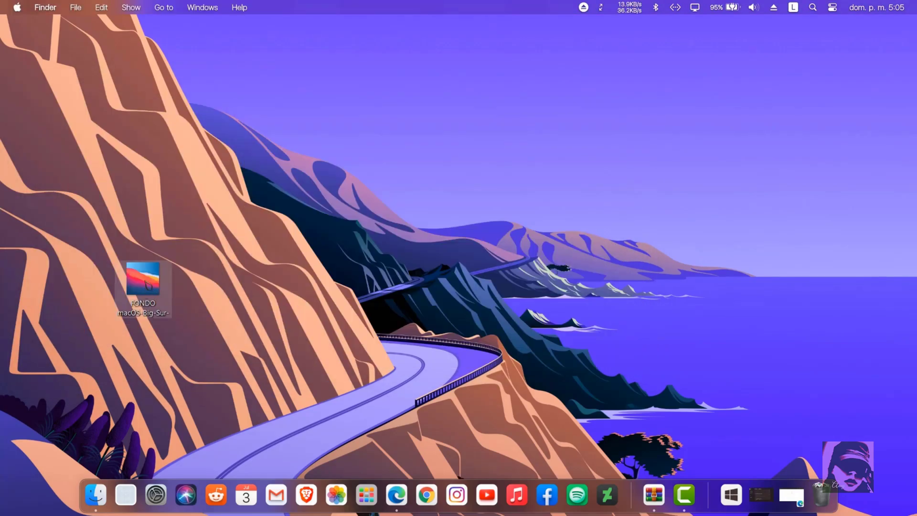
Set the FONDO macOS-Big-Sur image on the desktop as the desktop background and open the dock's tray icons
{"action": "right_click", "coordinate": [144, 287]}
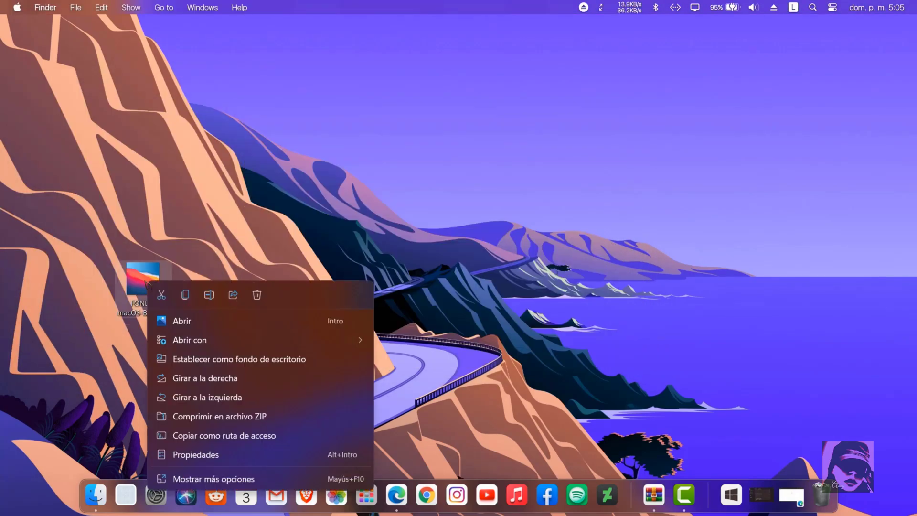
{"action": "left_click", "coordinate": [275, 364]}
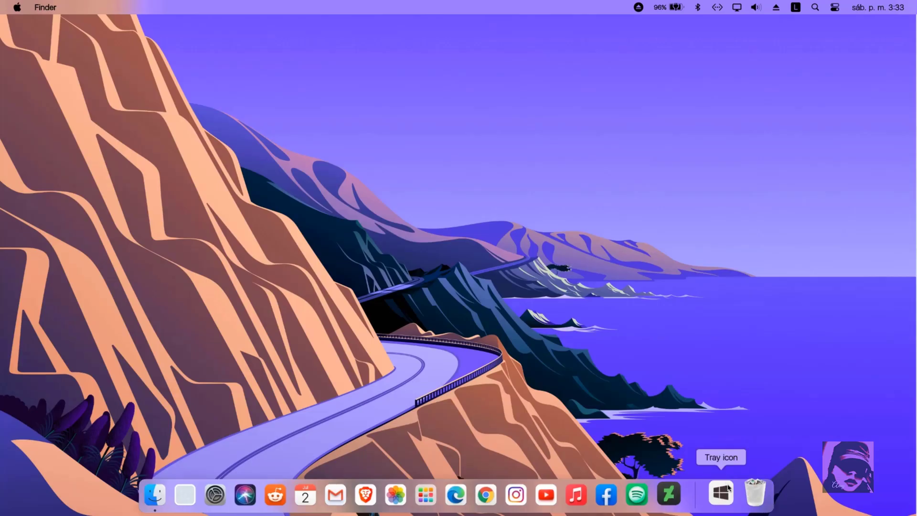
{"action": "left_click", "coordinate": [722, 491]}
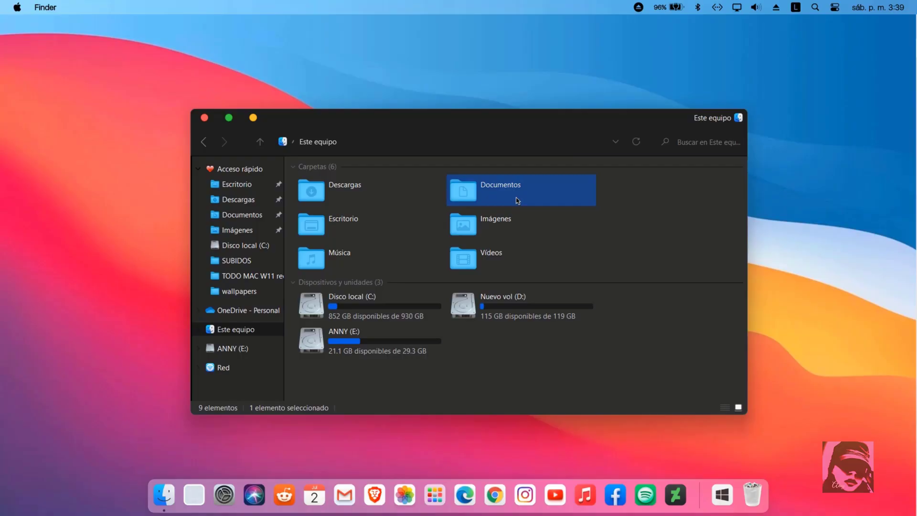
Add the Imágenes folder to the dock and set 1___.jpg from its wallpapers subfolder as the desktop background
{"action": "left_click_drag", "start_coordinate": [508, 229], "coordinate": [422, 501]}
{"action": "left_click", "coordinate": [422, 501]}
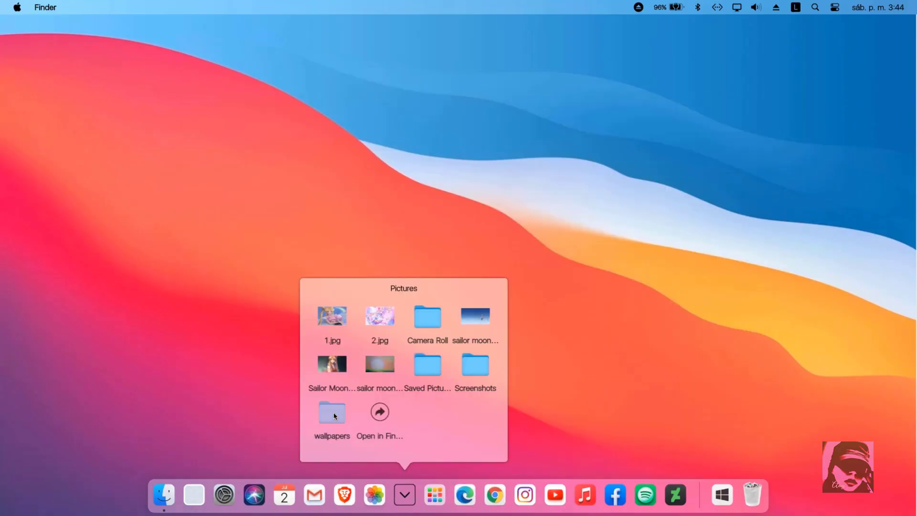
{"action": "left_click", "coordinate": [345, 413]}
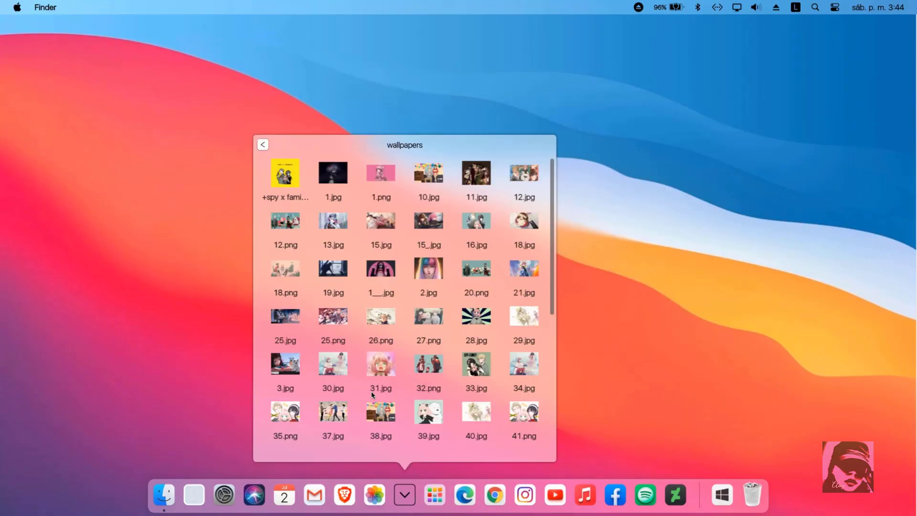
{"action": "scroll", "coordinate": [400, 374], "scroll_direction": "down", "scroll_amount": 2}
{"action": "scroll", "coordinate": [382, 334], "scroll_direction": "up", "scroll_amount": 2}
{"action": "right_click", "coordinate": [380, 268]}
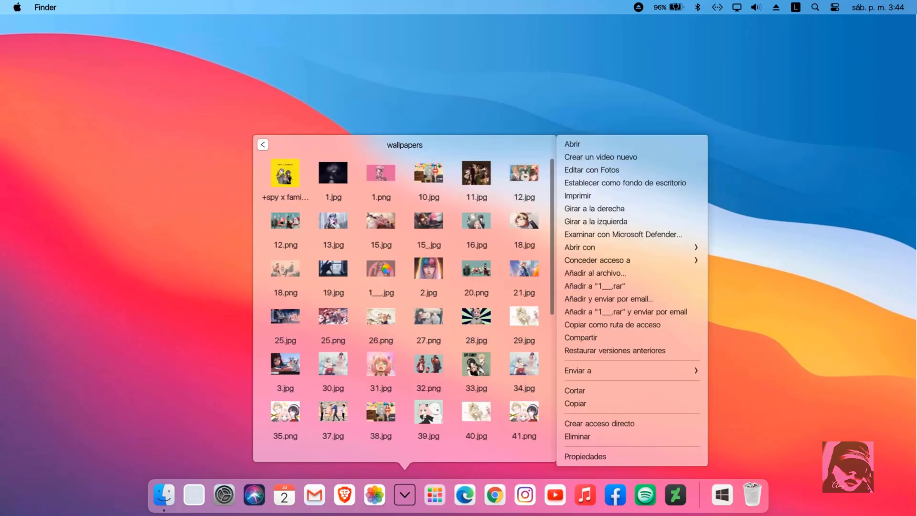
{"action": "left_click", "coordinate": [640, 183]}
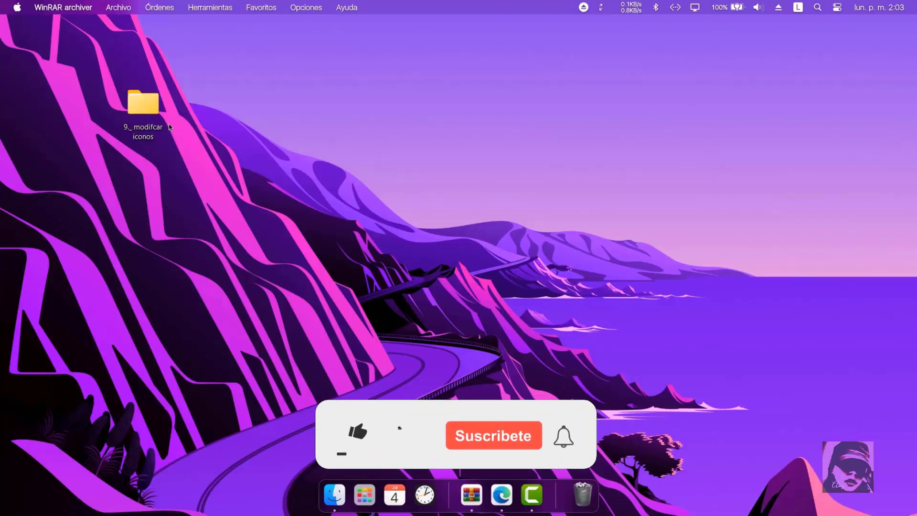
Open the 9._ modifcar iconos folder on the desktop and launch 7tsp GUI v0.6(2019)
{"action": "left_click", "coordinate": [140, 108]}
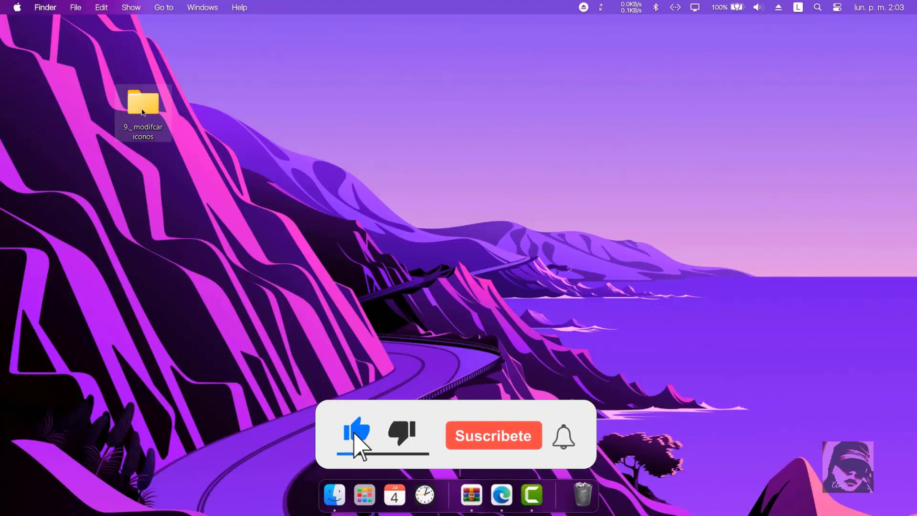
{"action": "double_click", "coordinate": [141, 112]}
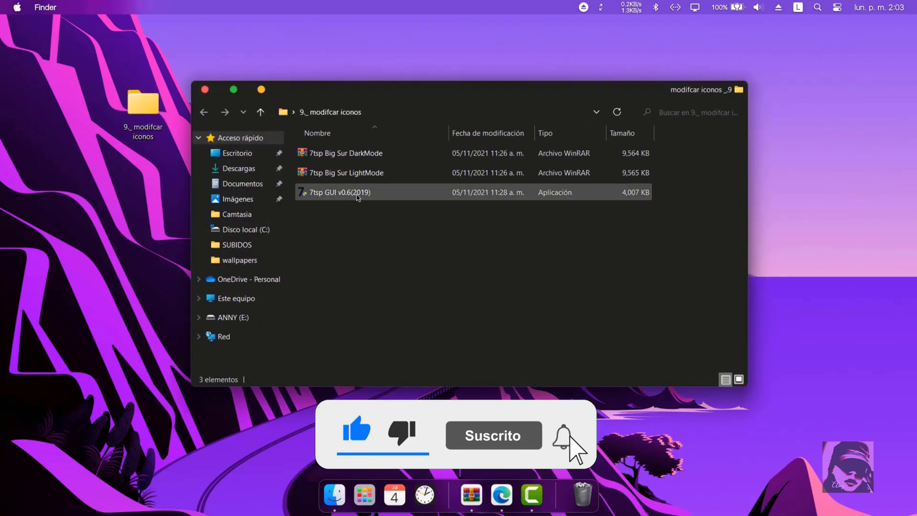
{"action": "double_click", "coordinate": [356, 194]}
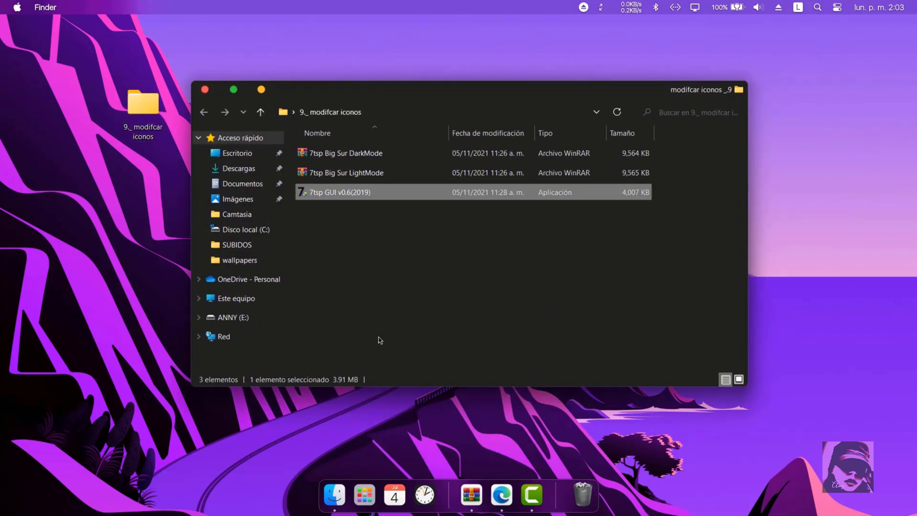
Add 7tsp Big Sur DarkMode from the 9._ modifcar iconos folder on Escritorio as a custom pack
{"action": "left_click", "coordinate": [333, 201]}
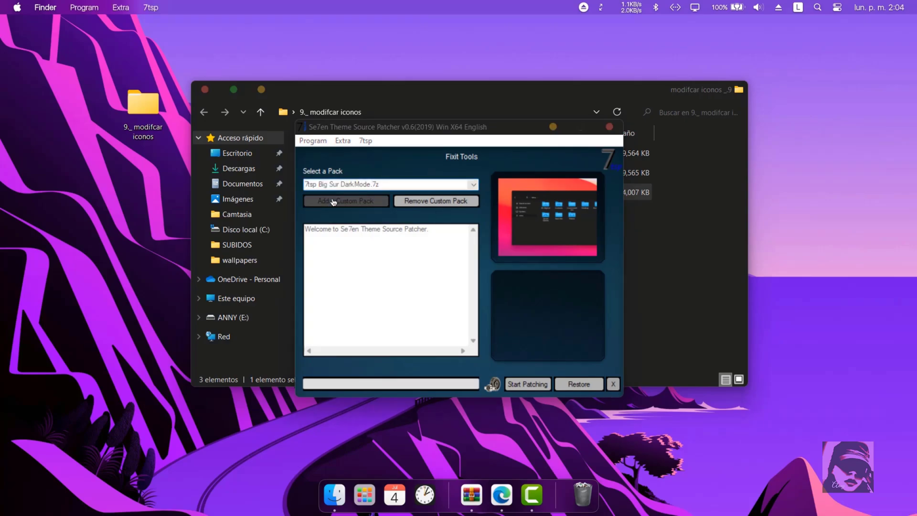
{"action": "left_click", "coordinate": [341, 233]}
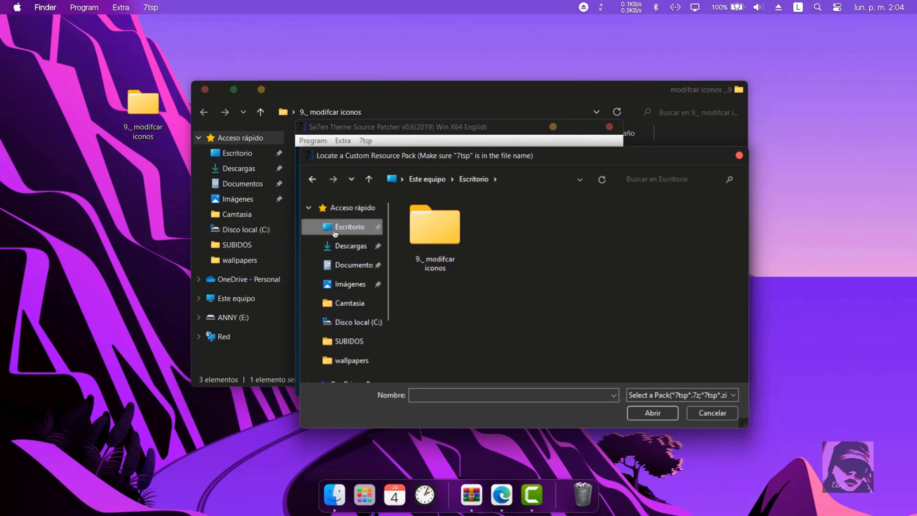
{"action": "double_click", "coordinate": [434, 228]}
{"action": "double_click", "coordinate": [475, 224]}
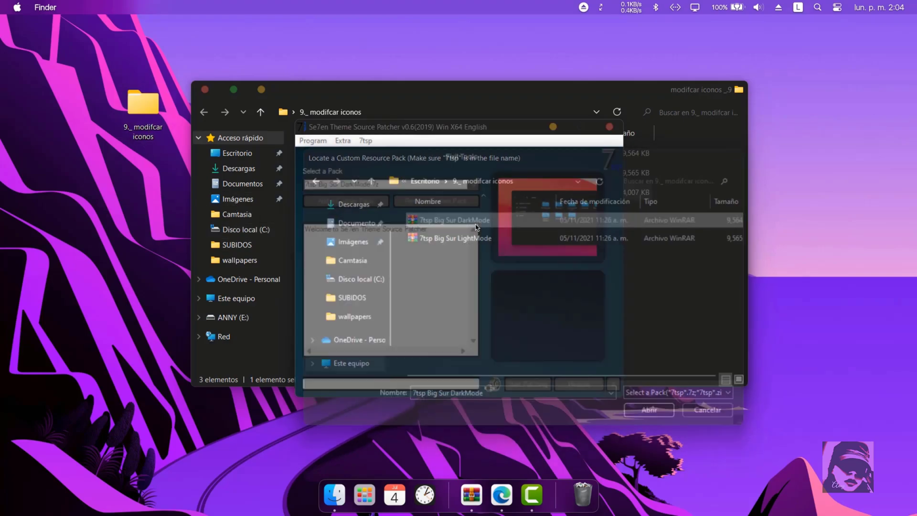
{"action": "left_click", "coordinate": [466, 308]}
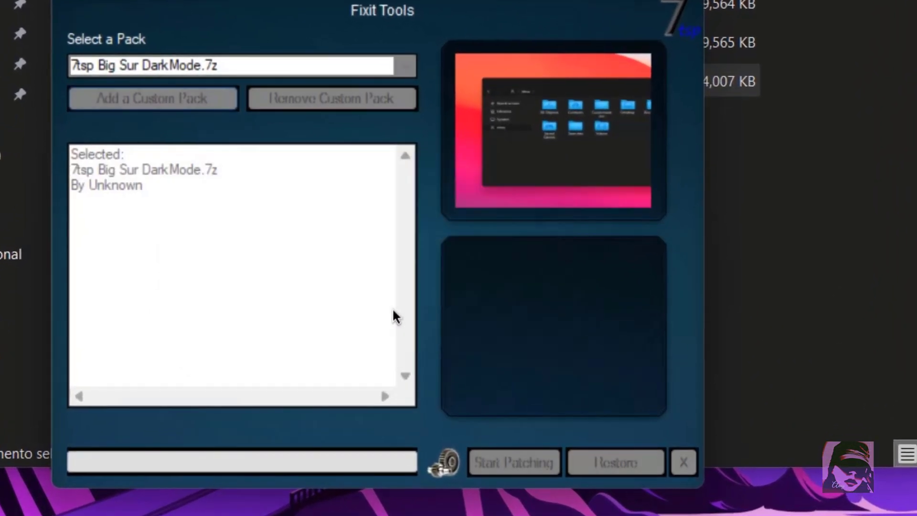
Patch the system with the 7tsp Big Sur DarkMode.7z pack, keeping restore point creation enabled, and dismiss the completion message
{"action": "left_click", "coordinate": [519, 464]}
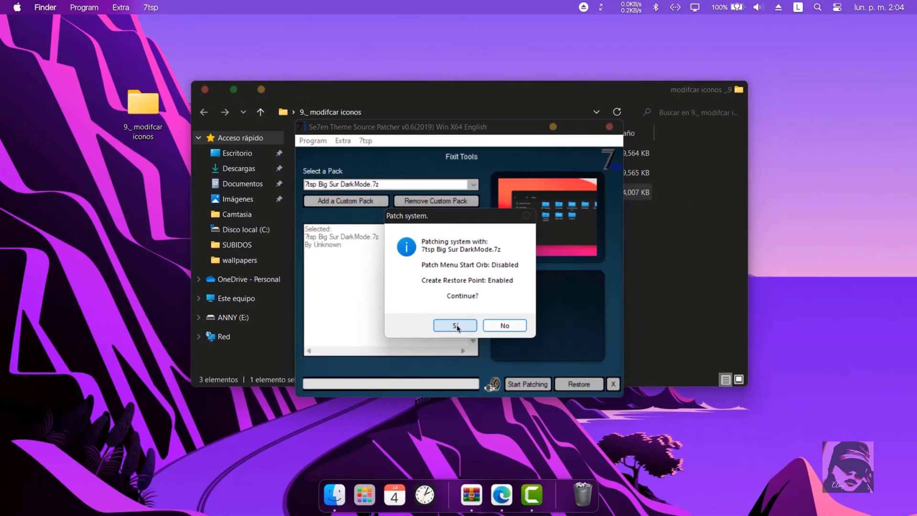
{"action": "left_click", "coordinate": [373, 343]}
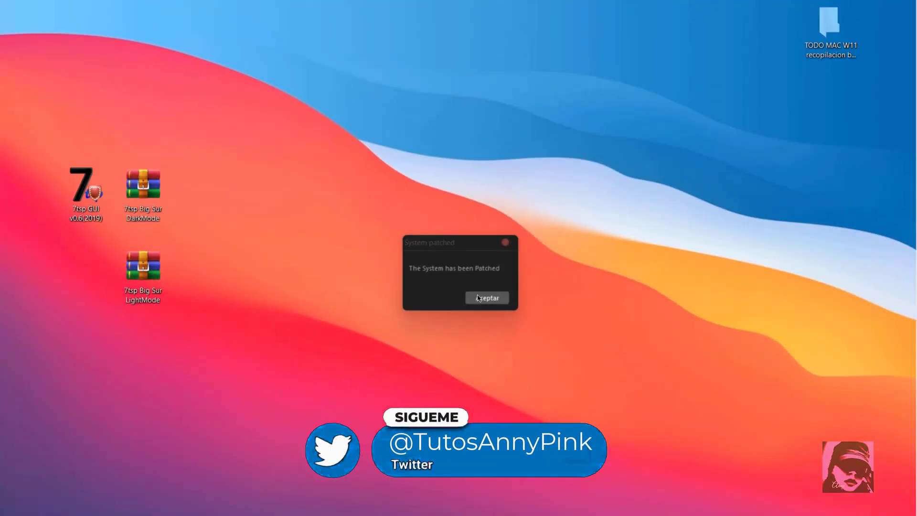
{"action": "left_click", "coordinate": [487, 298]}
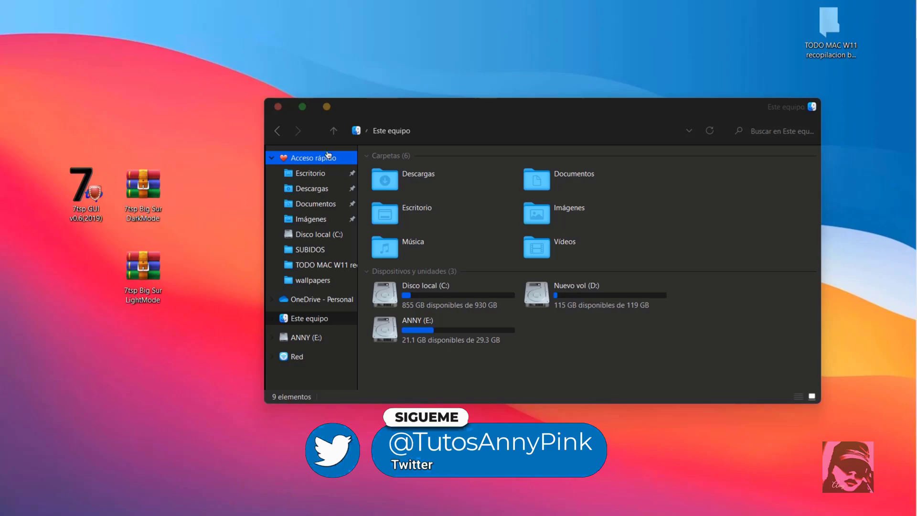
{"action": "left_click", "coordinate": [811, 331]}
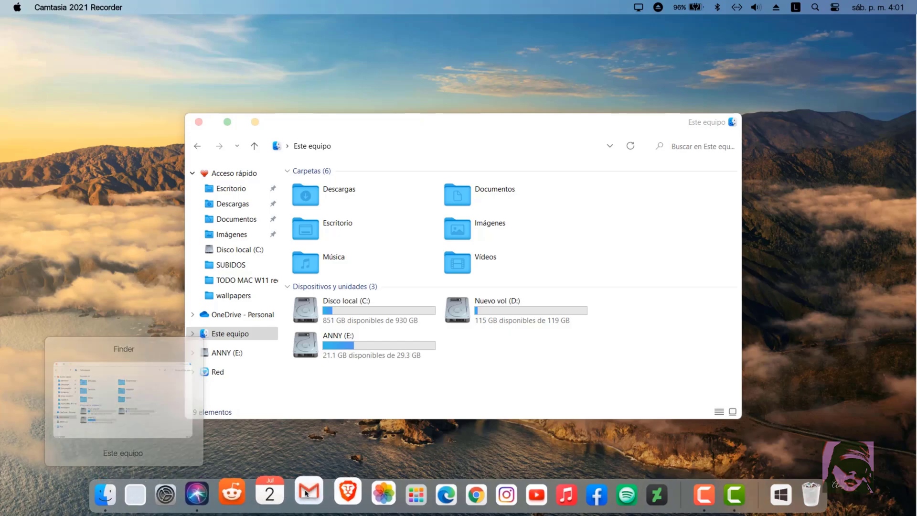
{"action": "left_click", "coordinate": [538, 125]}
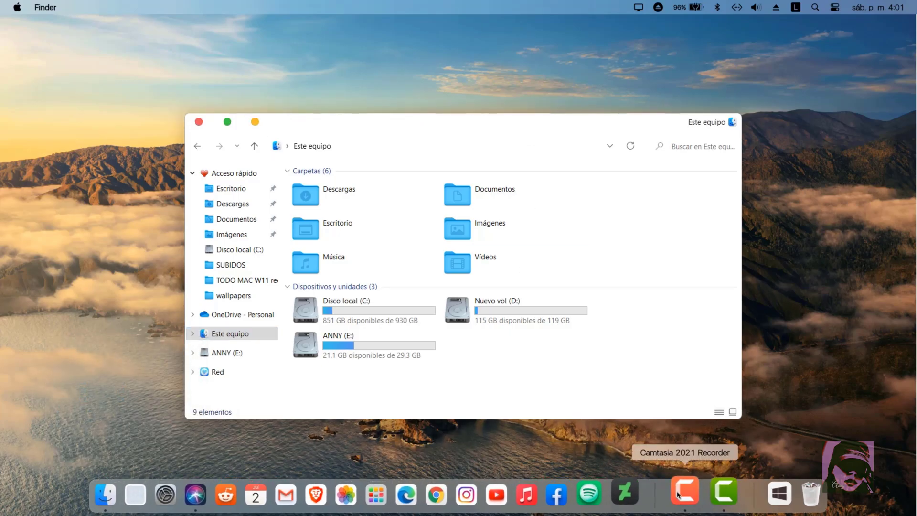
{"action": "left_click", "coordinate": [764, 494]}
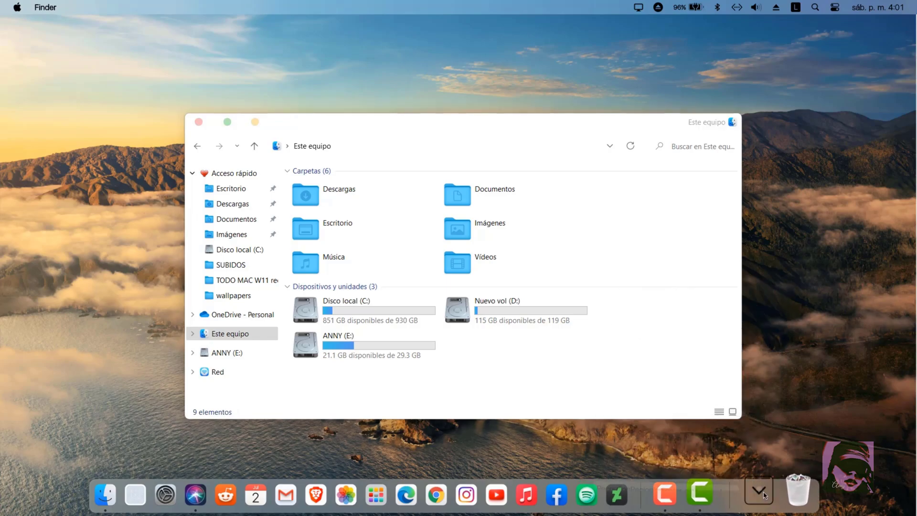
{"action": "left_click", "coordinate": [587, 126]}
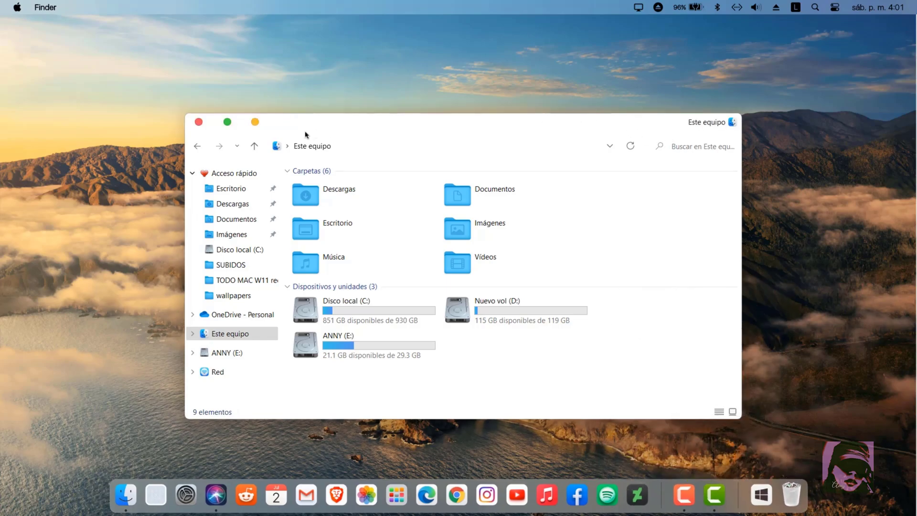
Close the Este equipo window so only the desktop with its dock and menu bar remains
{"action": "left_click", "coordinate": [198, 122]}
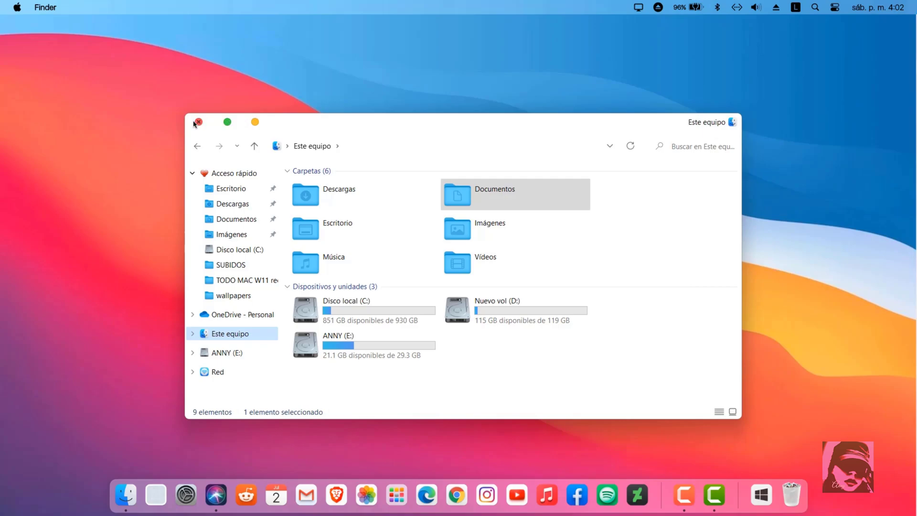
{"action": "mouse_move", "coordinate": [280, 124]}
{"action": "left_mouse_down"}
{"action": "mouse_move", "coordinate": [310, 139]}
{"action": "mouse_move", "coordinate": [329, 100]}
{"action": "mouse_move", "coordinate": [283, 126]}
{"action": "left_mouse_up"}
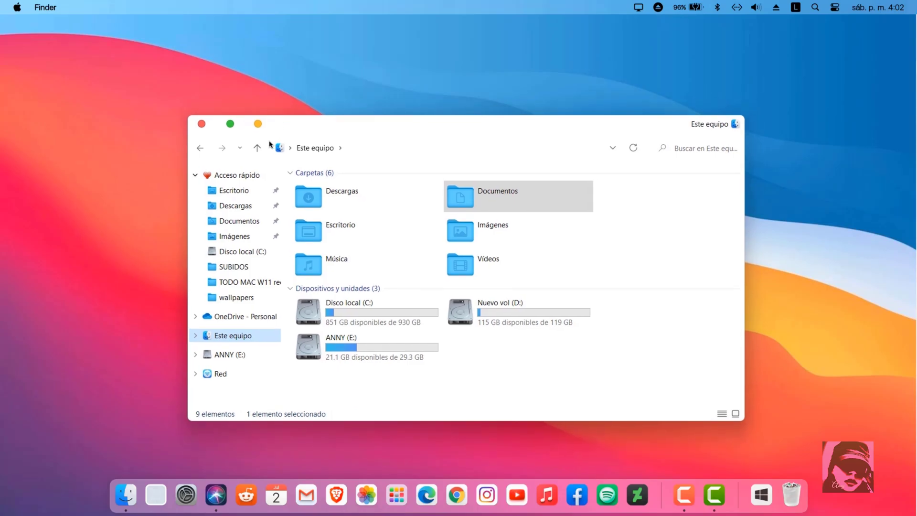
{"action": "left_click", "coordinate": [201, 125]}
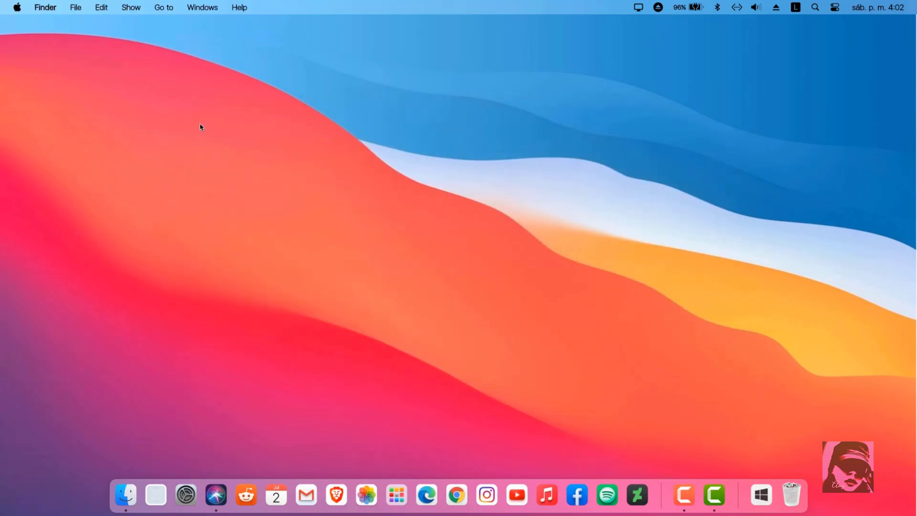